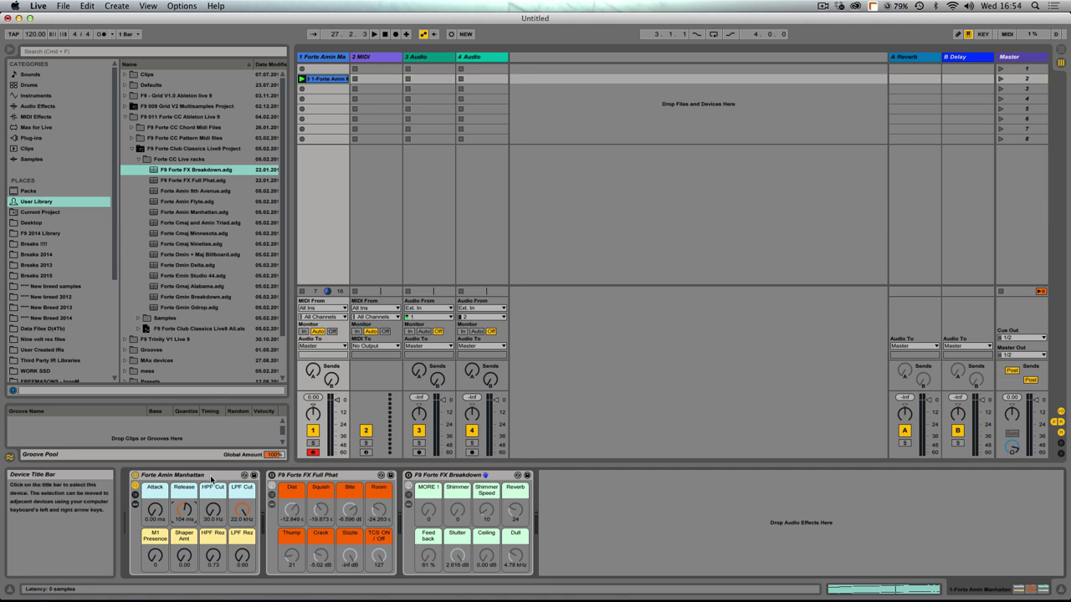
Step: Select the Forte Amin Manhattan chord rack on track 1
click(208, 475)
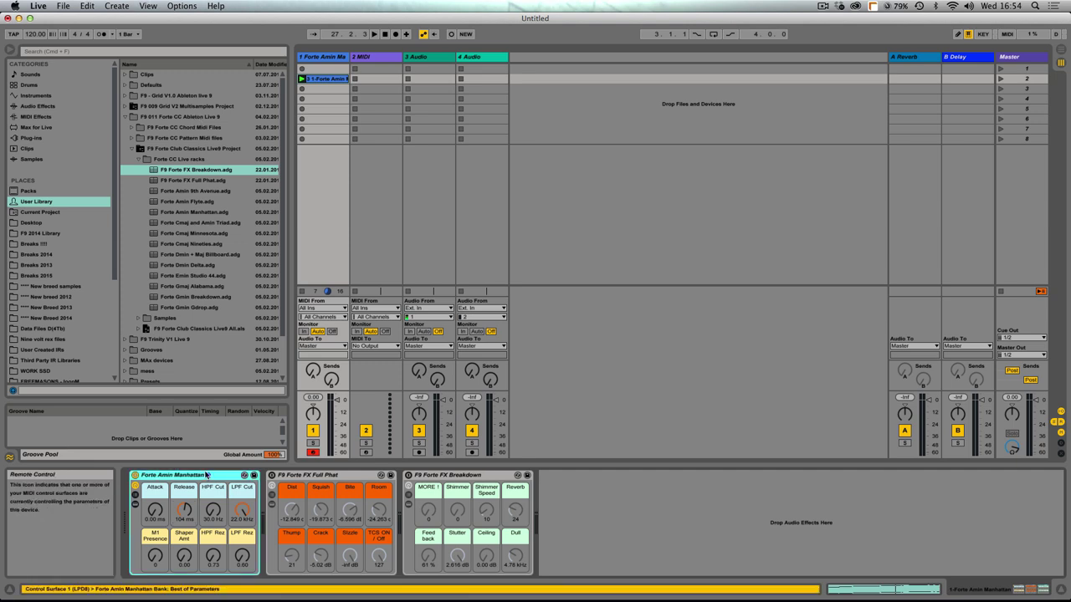
Step: Play the Forte Amin Manhattan clip and shape Attack and Release, settling release at 357 ms
click(301, 80)
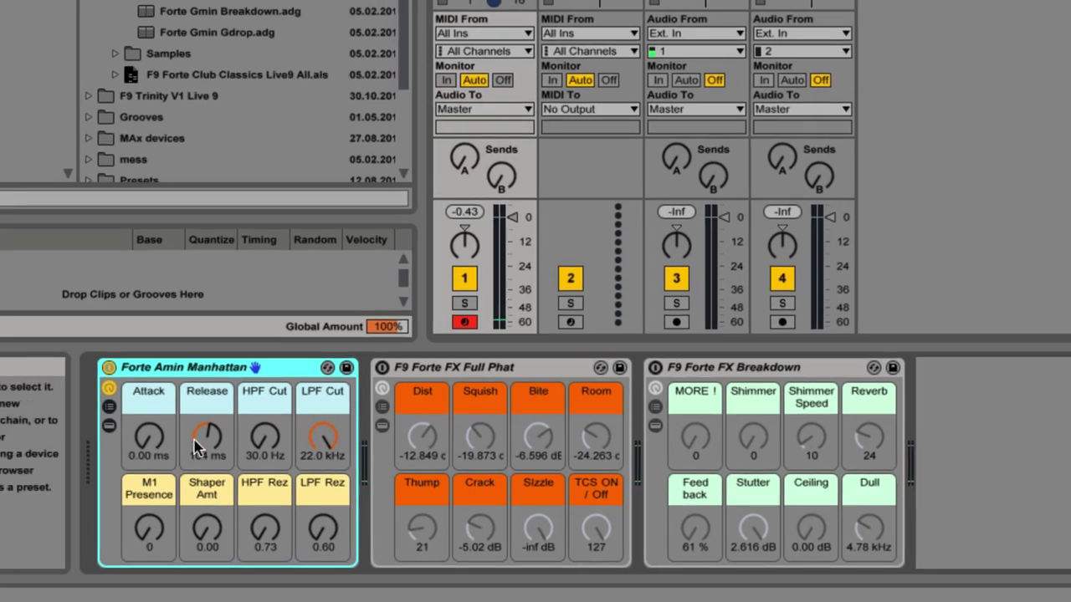
click(210, 437)
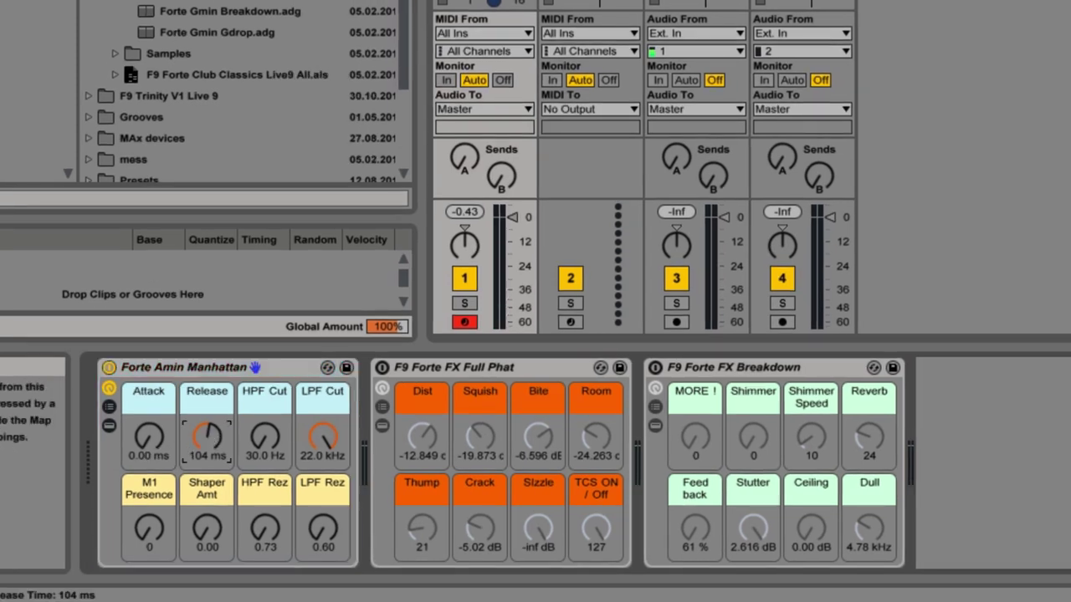
drag(207, 435, 208, 477)
drag(208, 437, 208, 386)
drag(149, 437, 149, 397)
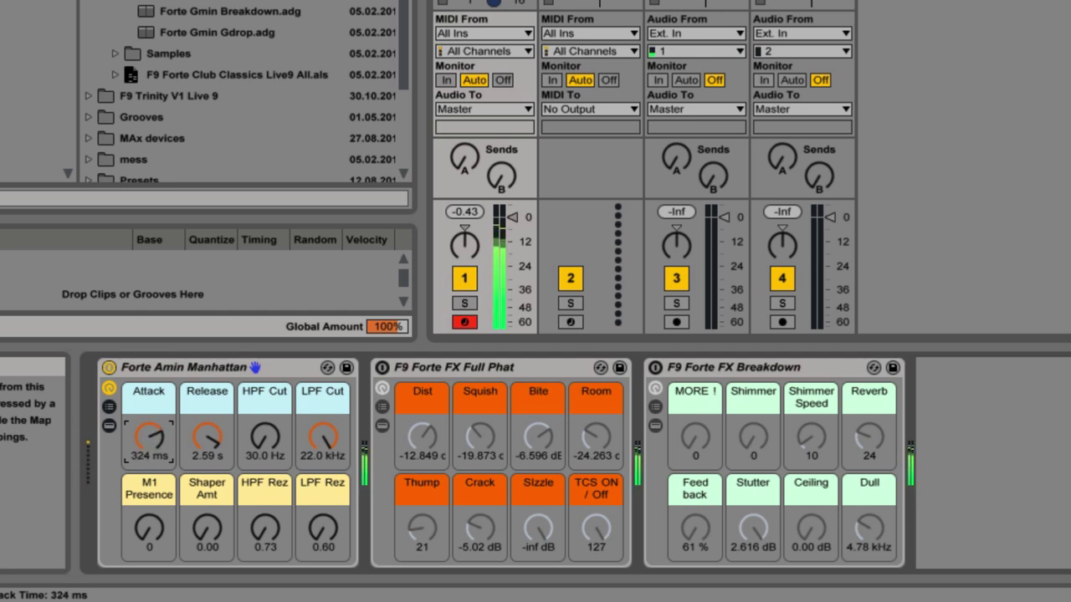
drag(149, 435, 149, 477)
drag(208, 435, 207, 485)
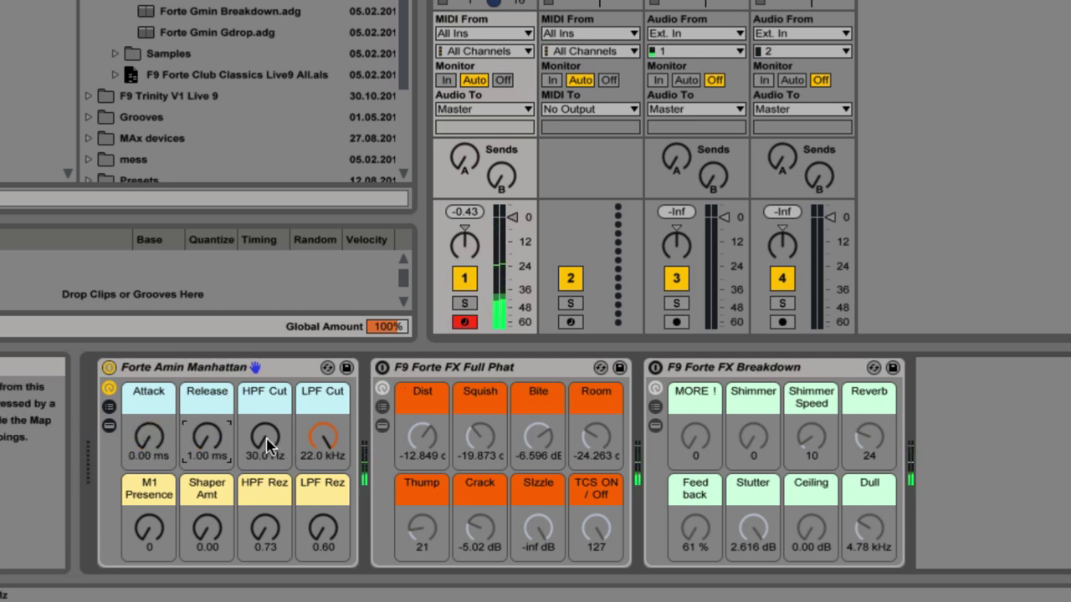
drag(207, 437, 207, 410)
mouse_move(265, 437)
mouse_down()
mouse_move(266, 404)
mouse_move(265, 427)
mouse_up()
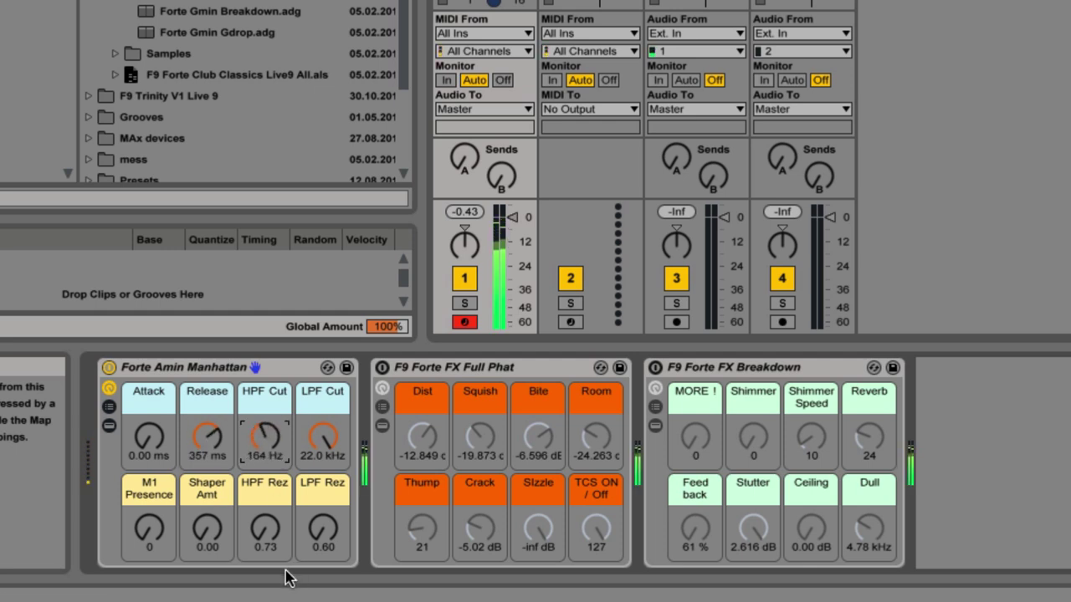
Step: Set the high-pass cutoff to 140 Hz and the low-pass cutoff to 579 Hz with added resonance
drag(266, 527, 265, 500)
drag(266, 435, 279, 527)
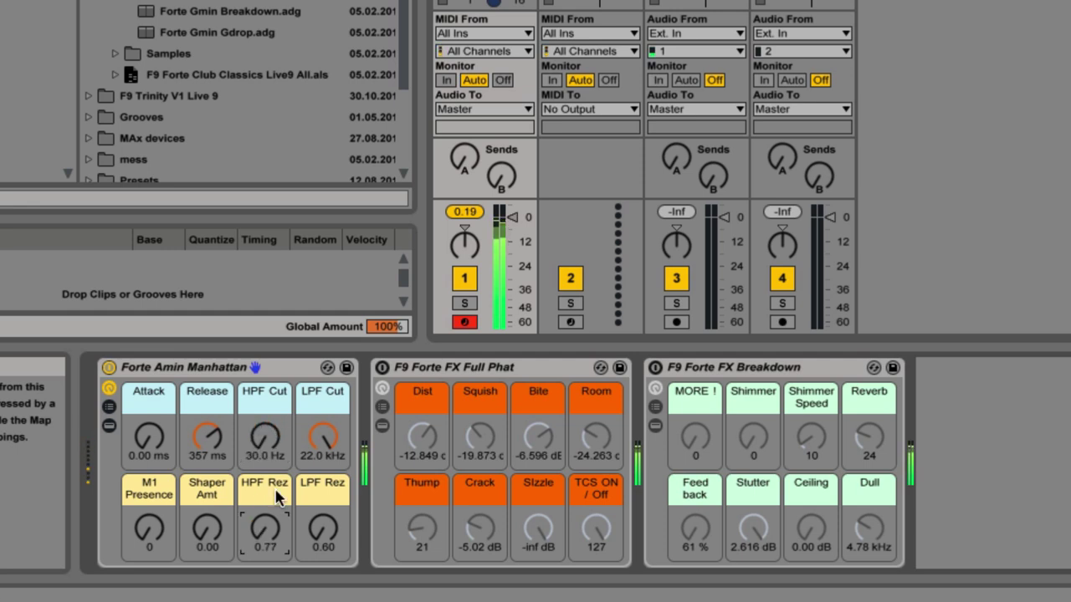
mouse_move(327, 429)
mouse_down()
mouse_move(327, 460)
mouse_move(327, 440)
mouse_up()
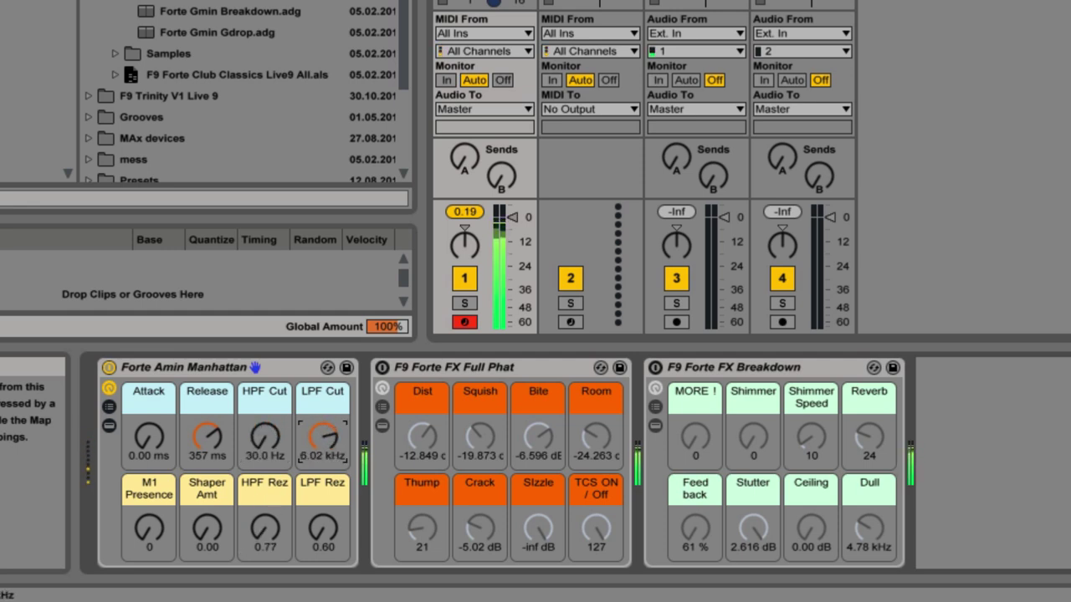
drag(320, 491, 319, 477)
click(323, 436)
drag(323, 436, 323, 447)
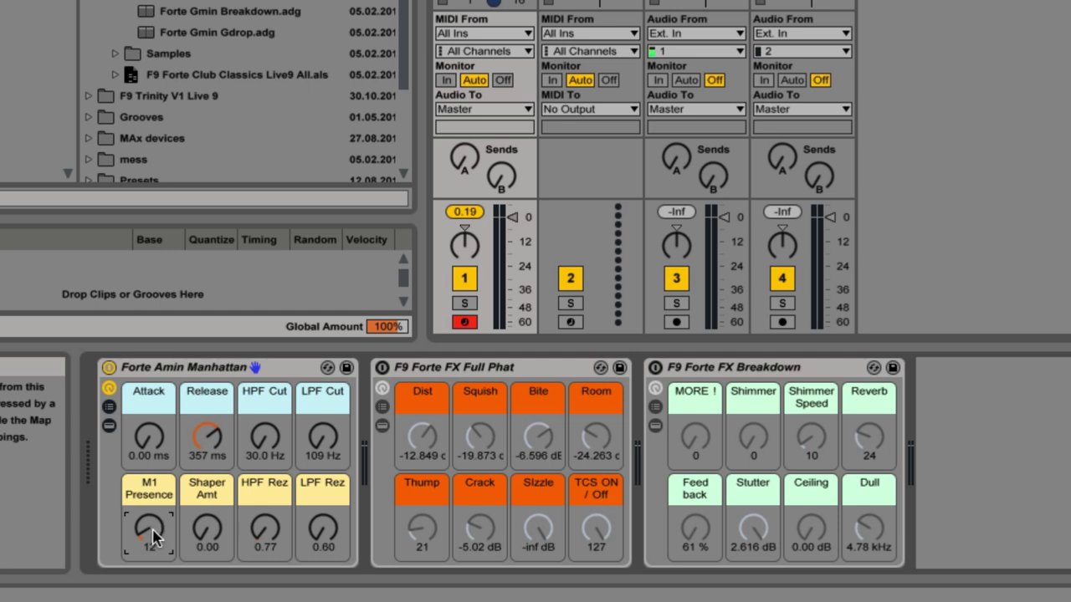
Step: Raise M1 Presence to 6, add Shaper Amt saturation, and reveal the rack's inner instrument
drag(155, 535, 155, 481)
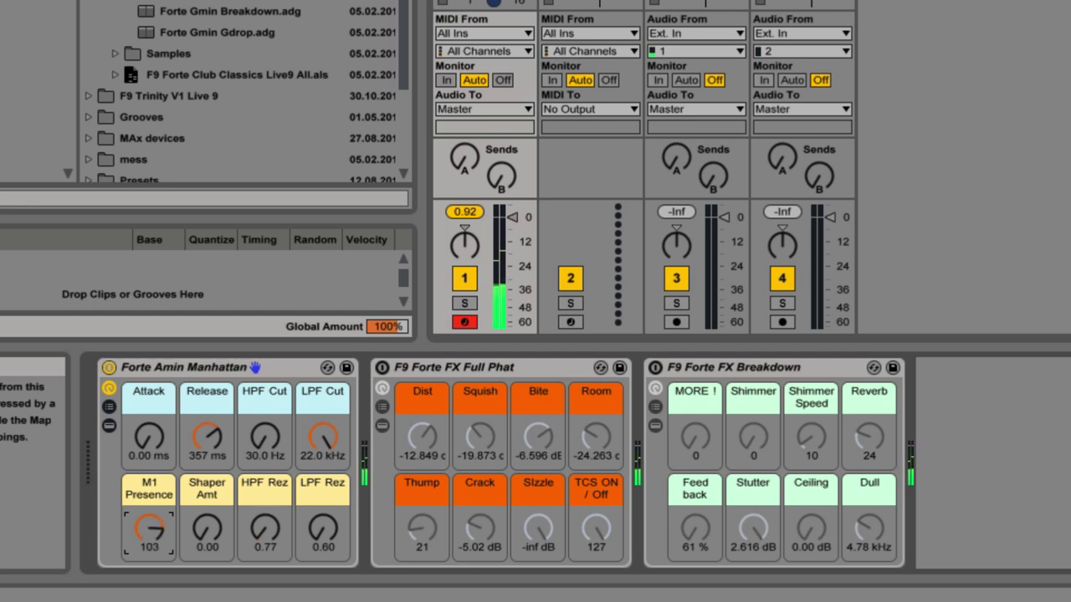
click(204, 529)
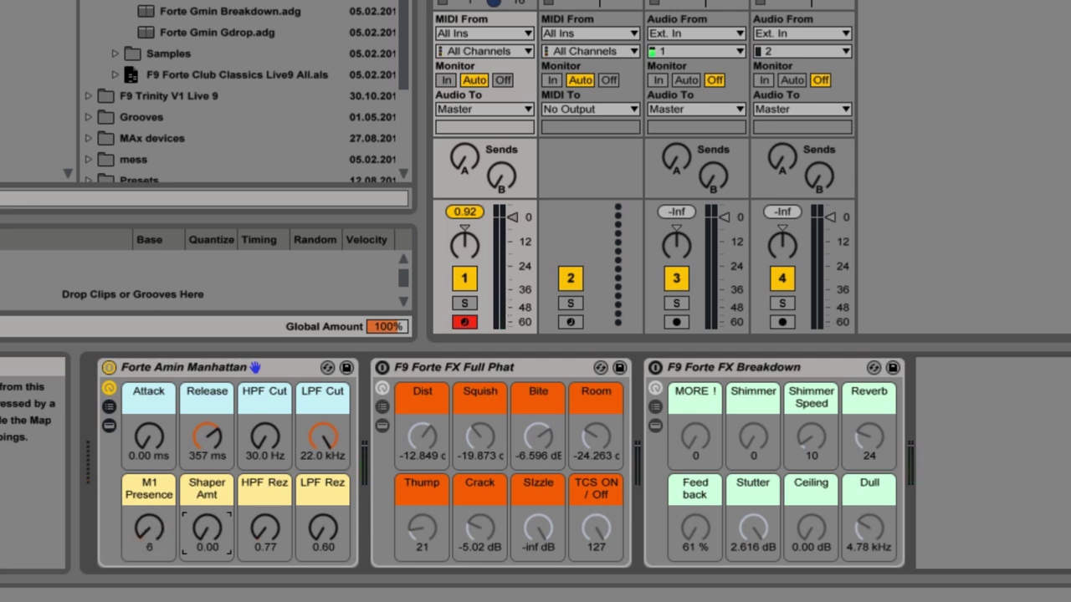
drag(203, 529, 203, 508)
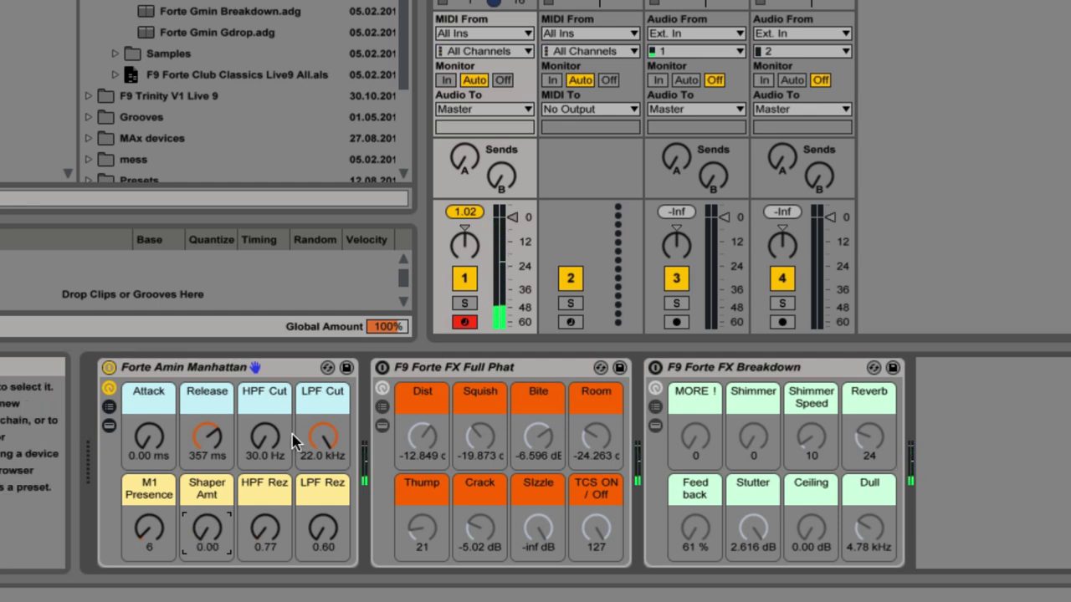
click(108, 425)
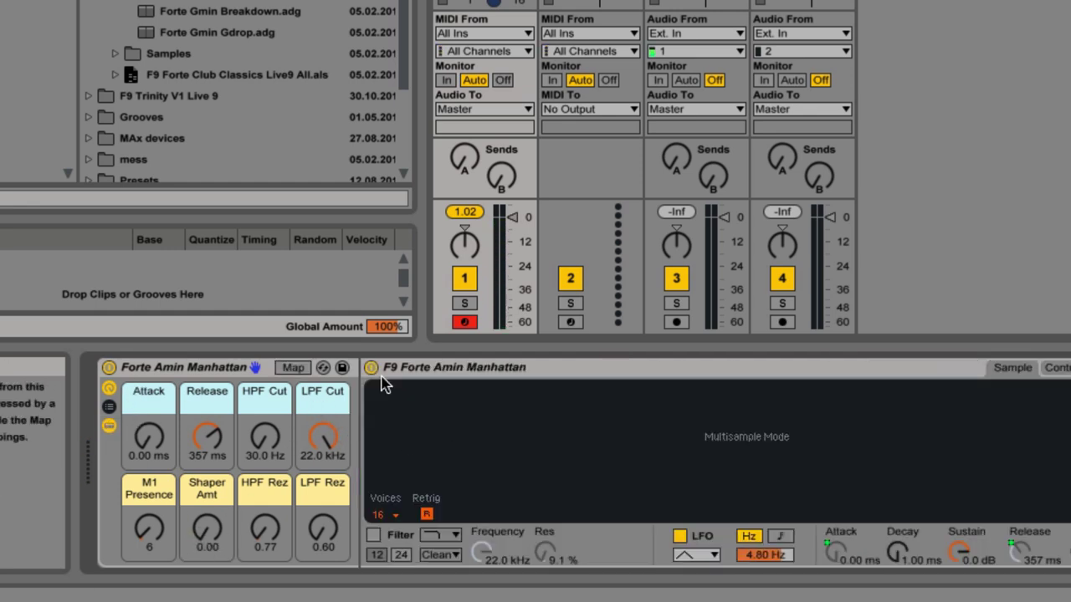
Step: Convert the inner instrument from Simpler to Sampler and back, then collapse the rack's devices
click(544, 371)
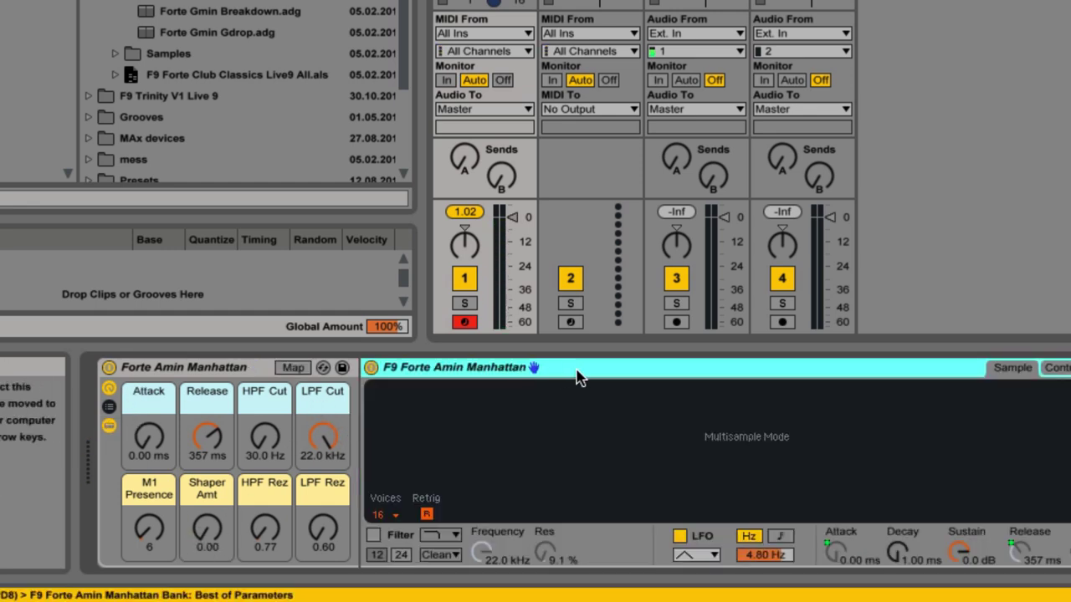
right_click(631, 377)
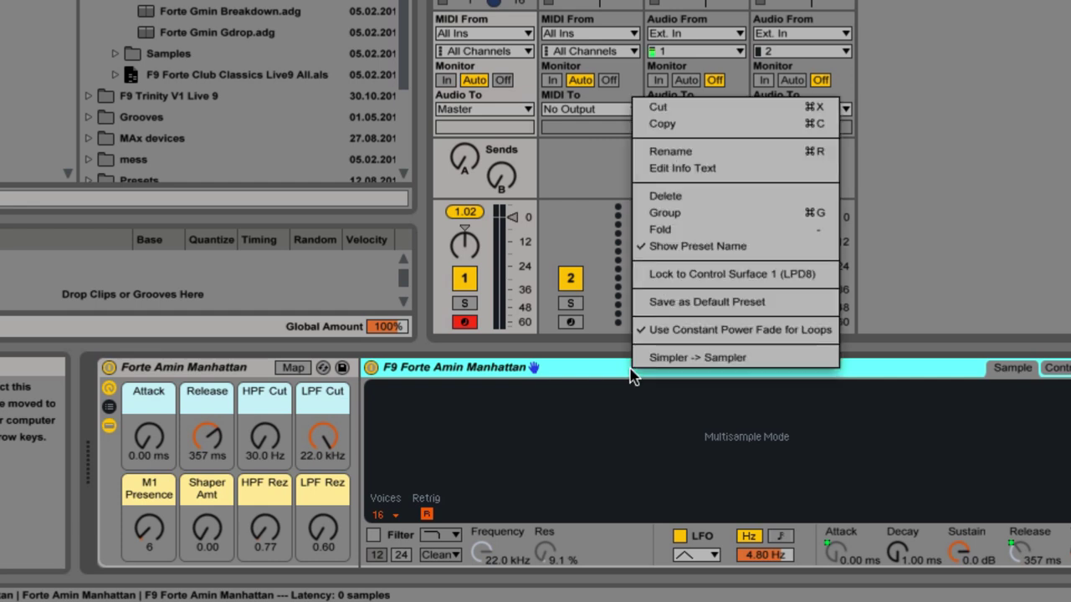
click(684, 361)
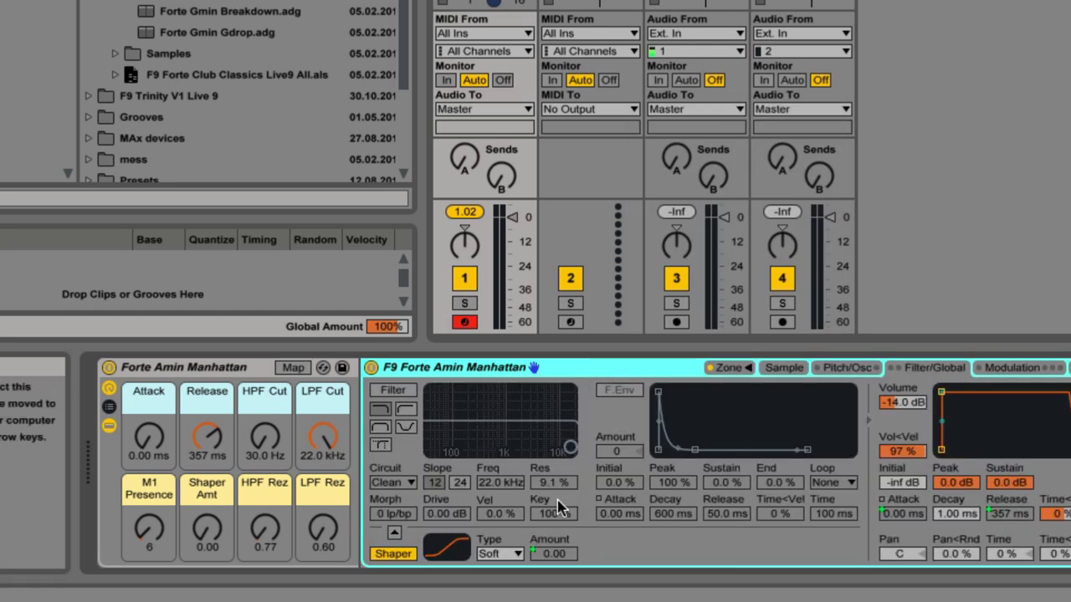
right_click(578, 366)
click(631, 358)
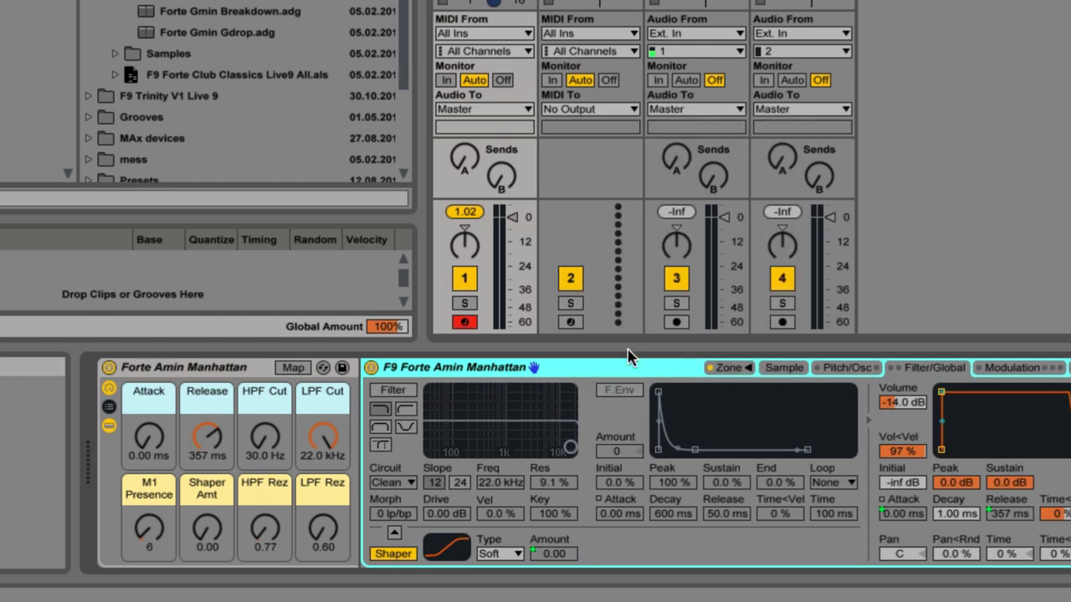
click(109, 425)
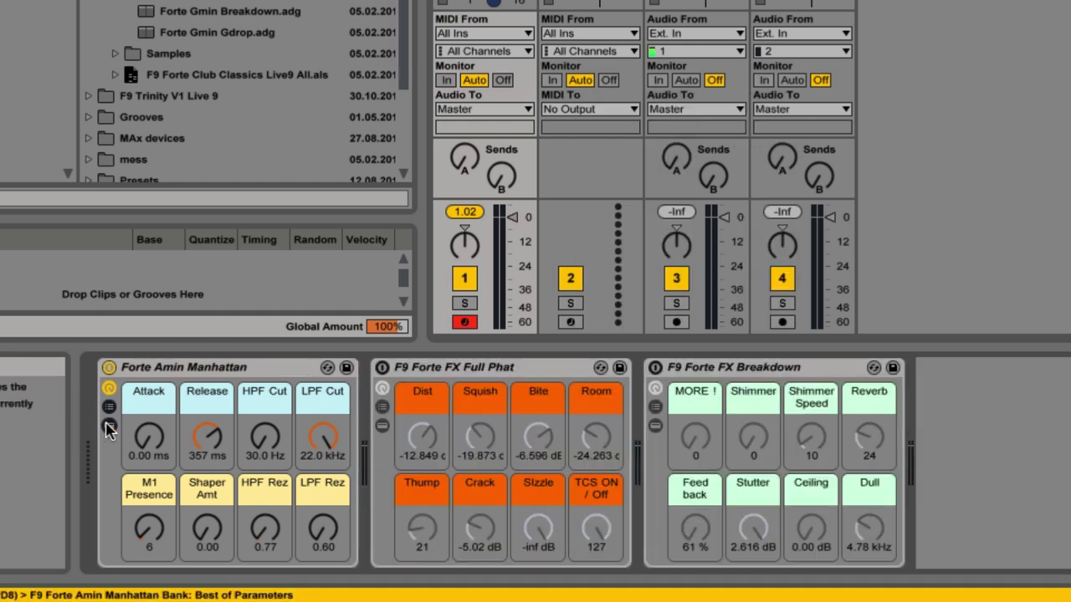
Step: Switch on the Full Phat FX rack and dial in Dist and Squish
click(492, 367)
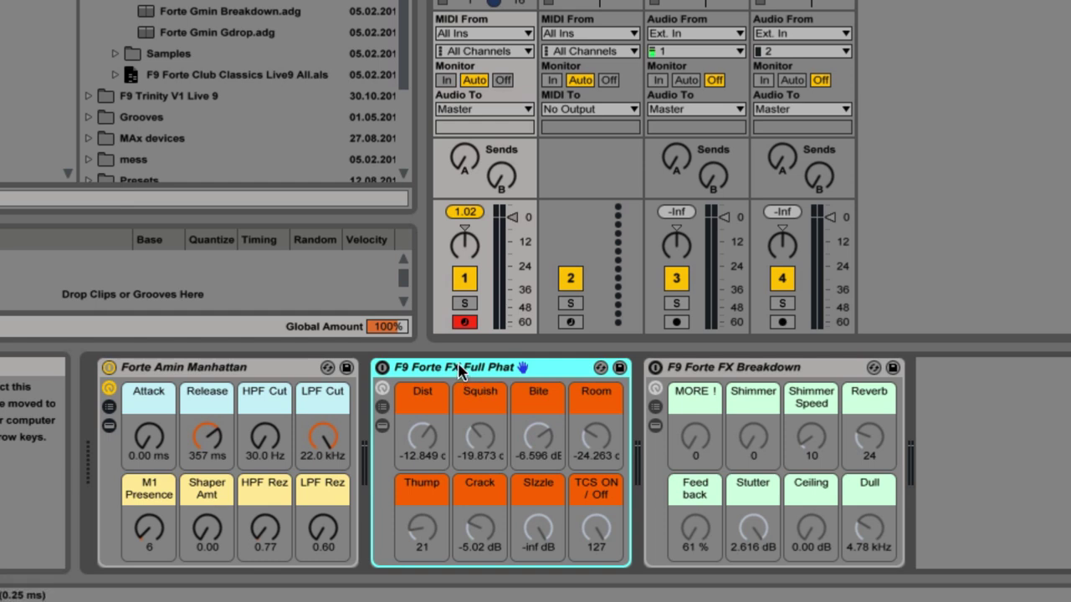
click(382, 367)
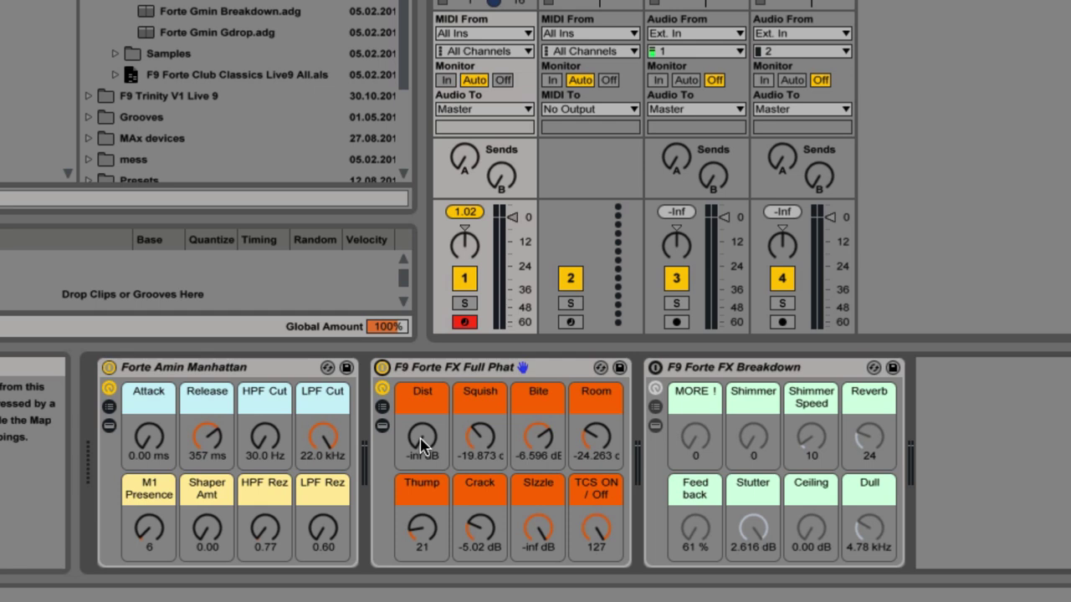
drag(421, 444, 420, 400)
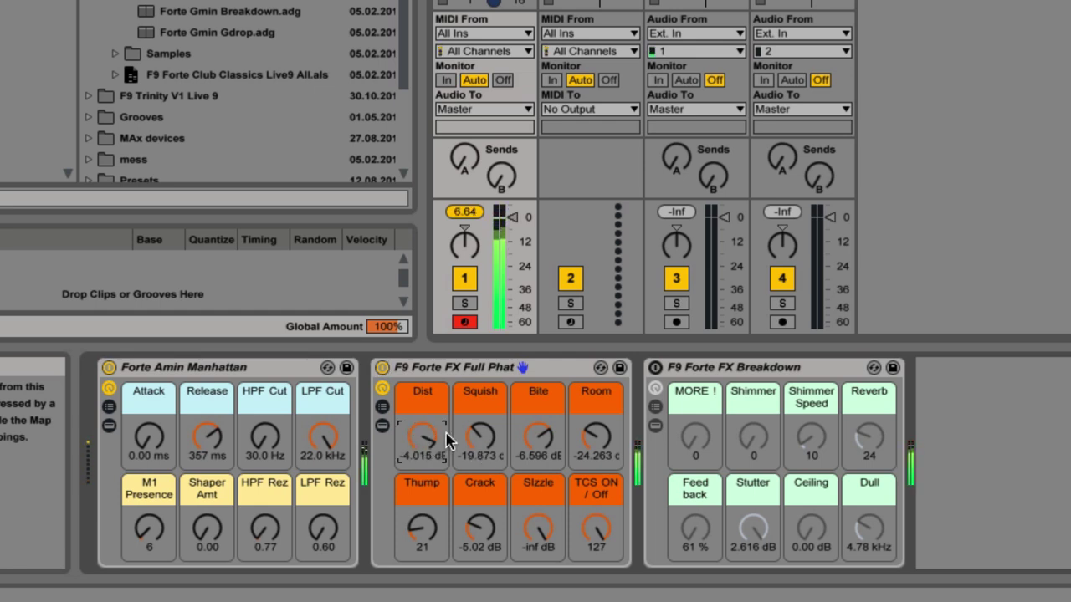
drag(481, 446, 422, 443)
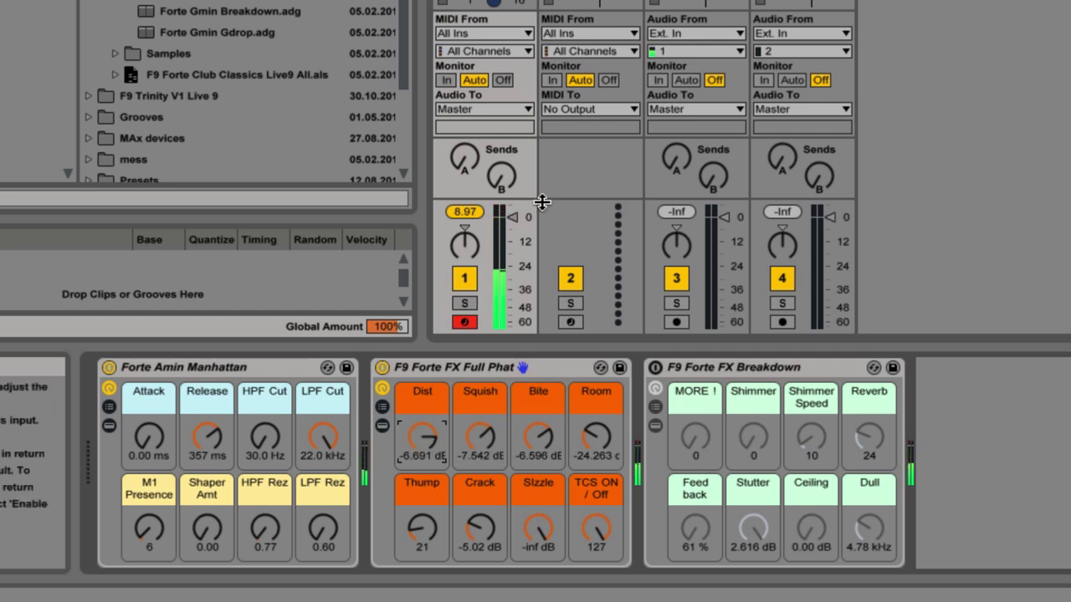
click(514, 243)
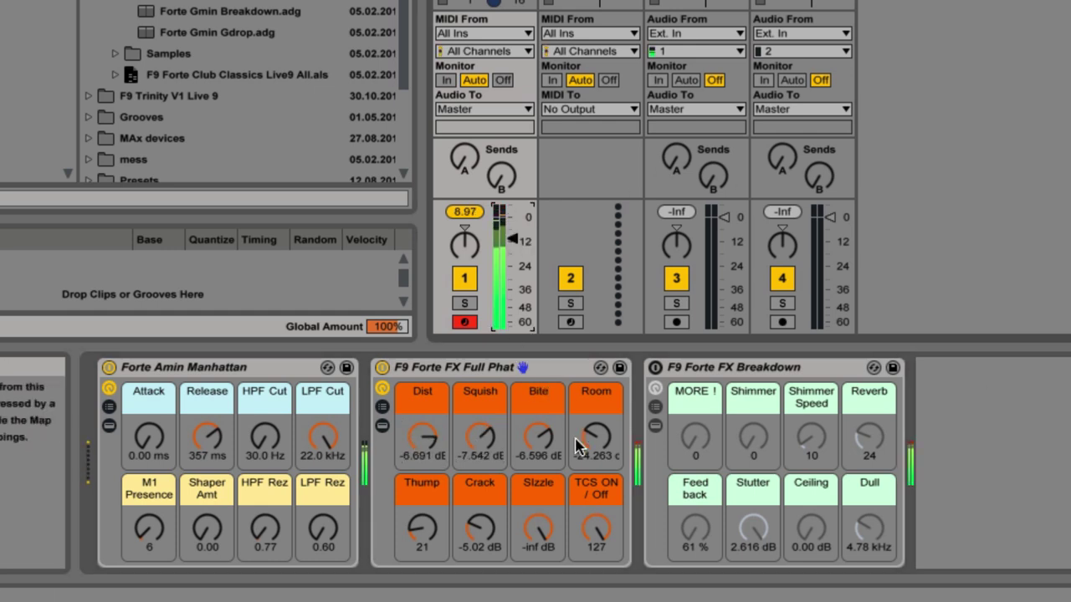
Step: Raise Bite and Room, then switch Full Phat off and the Breakdown rack on
drag(538, 437, 538, 420)
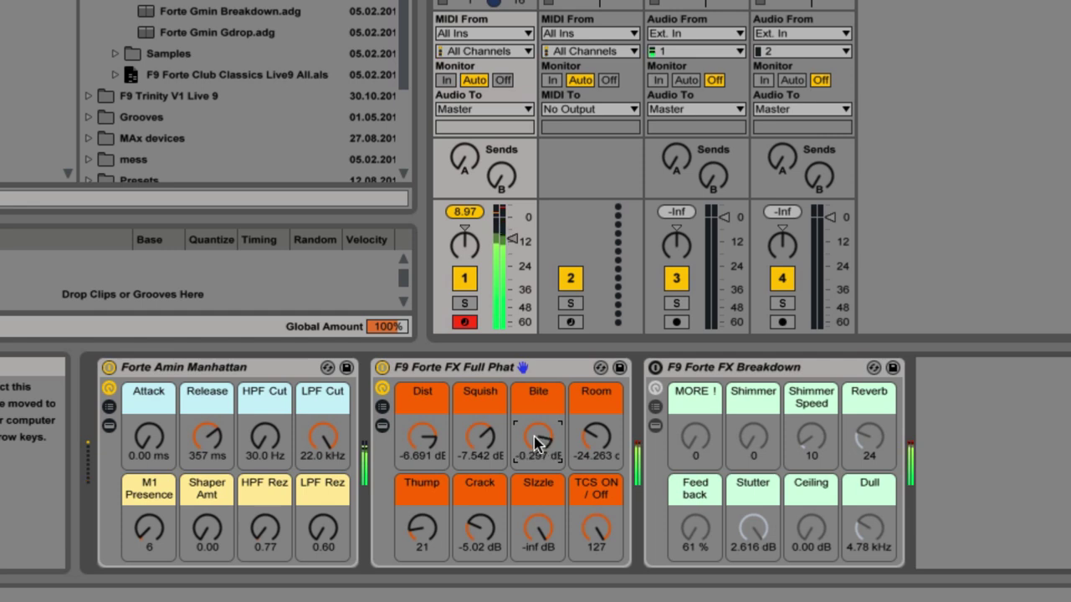
drag(597, 437, 596, 423)
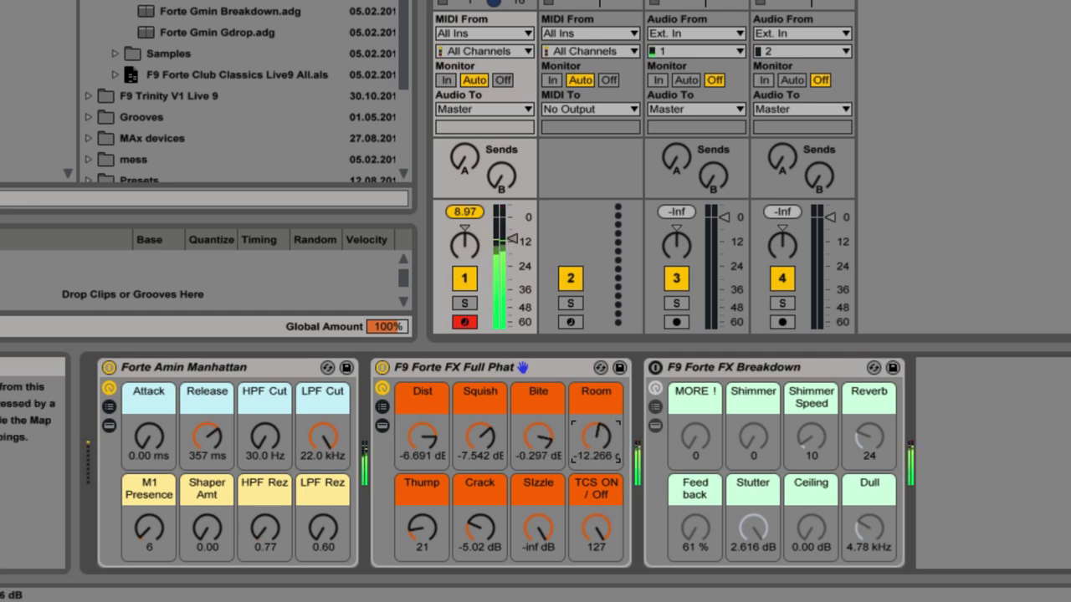
click(383, 368)
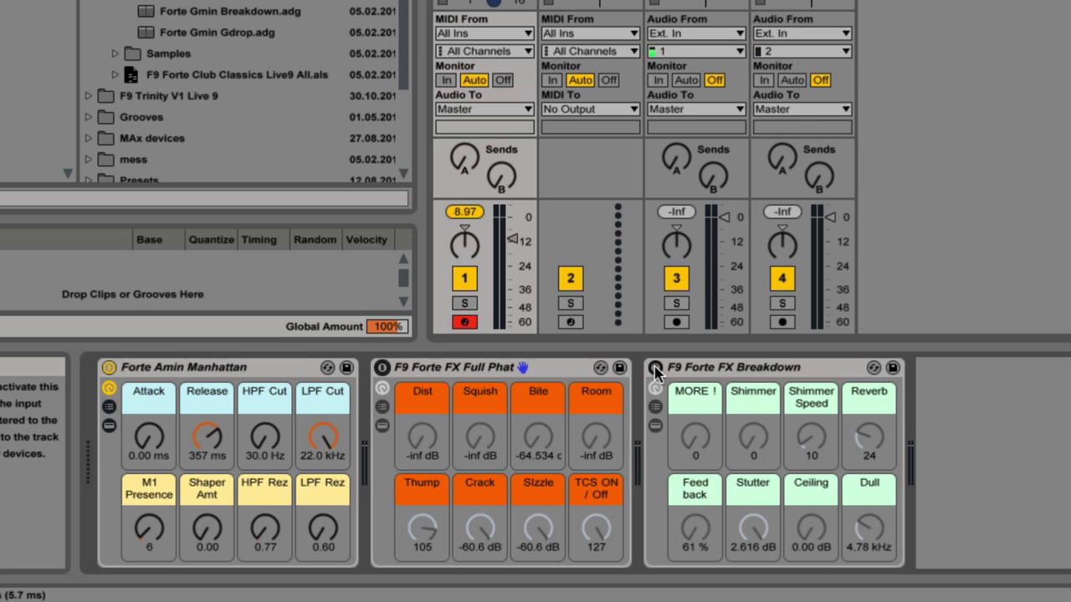
click(655, 369)
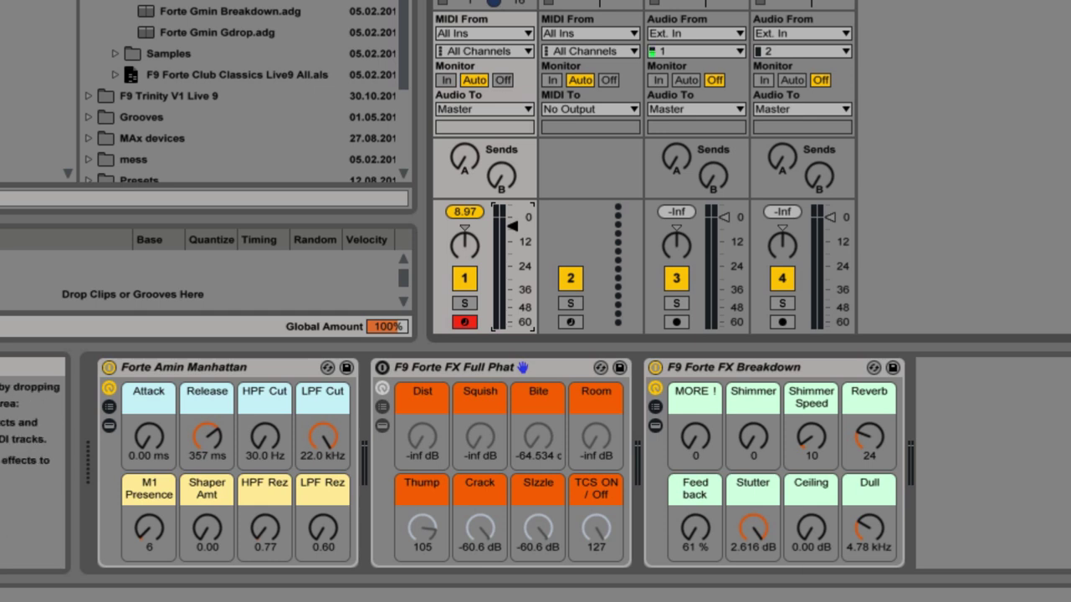
Step: Turn Stutter down, raise MORE! and Shimmer, and set shimmer speed to 24
drag(753, 528, 753, 561)
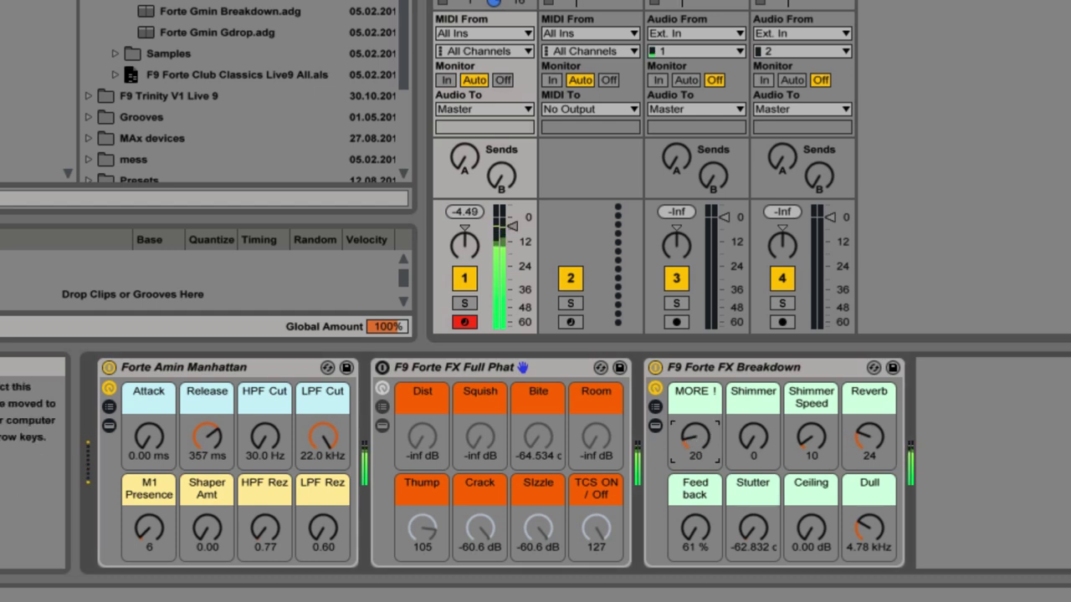
drag(695, 437, 694, 353)
drag(756, 449, 755, 410)
mouse_move(810, 436)
mouse_down()
mouse_move(810, 385)
mouse_move(809, 431)
mouse_up()
drag(695, 437, 695, 441)
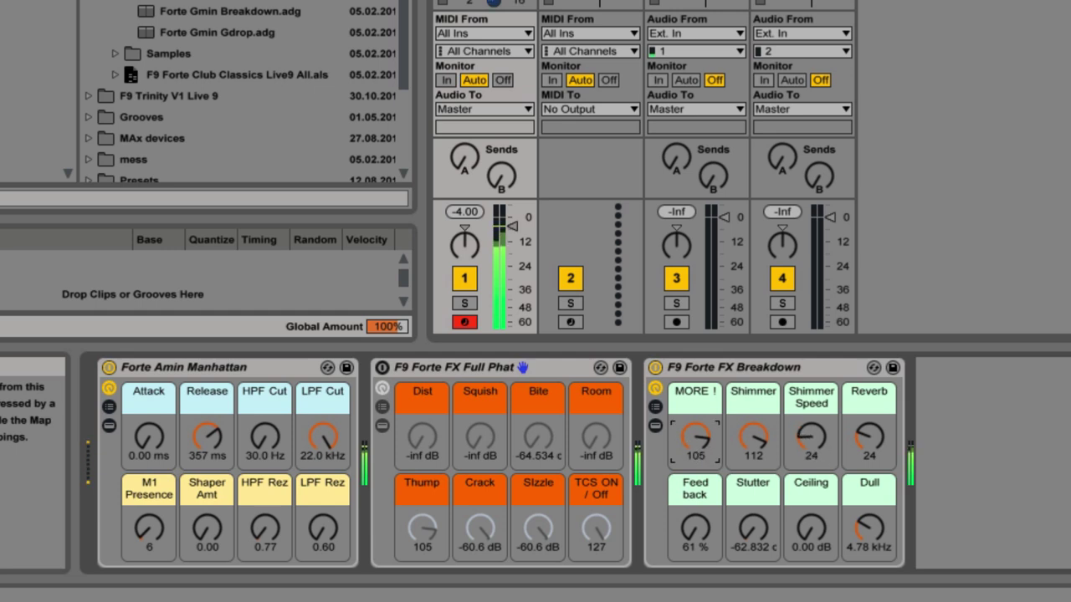
Step: Set feedback to 75 %, shimmer to 7, Stutter to 3.2 dB, lower Ceiling, then switch Breakdown off
drag(699, 557, 699, 546)
drag(695, 436, 736, 475)
drag(753, 536, 753, 502)
drag(811, 527, 870, 522)
click(655, 367)
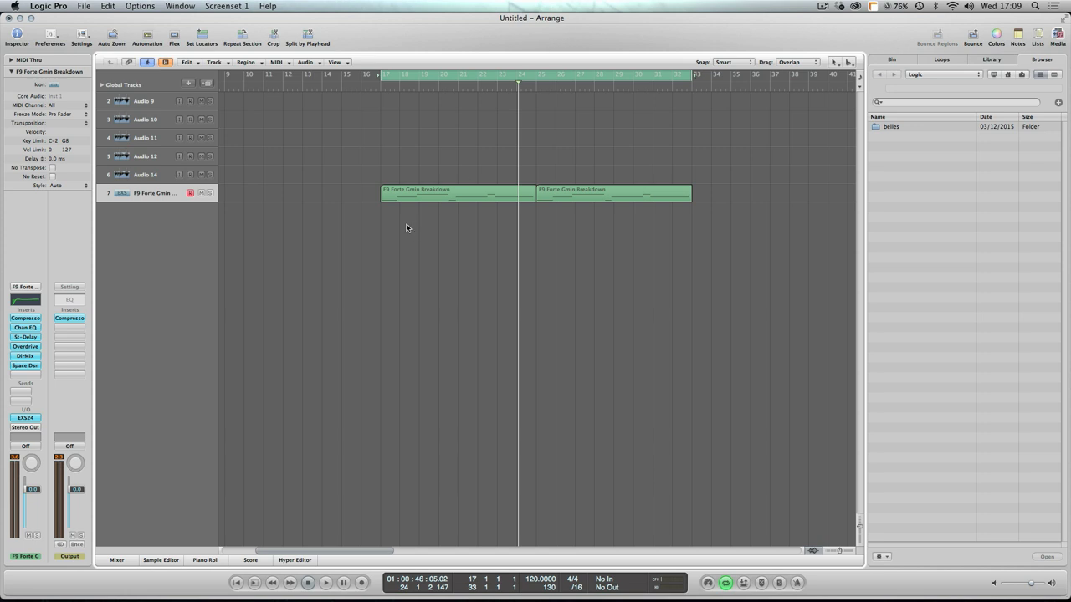
Step: Reload the F9 Forte Gmin Breakdown setting, enlarge track 7 and play its regions from bar 17
click(22, 288)
mouse_move(84, 378)
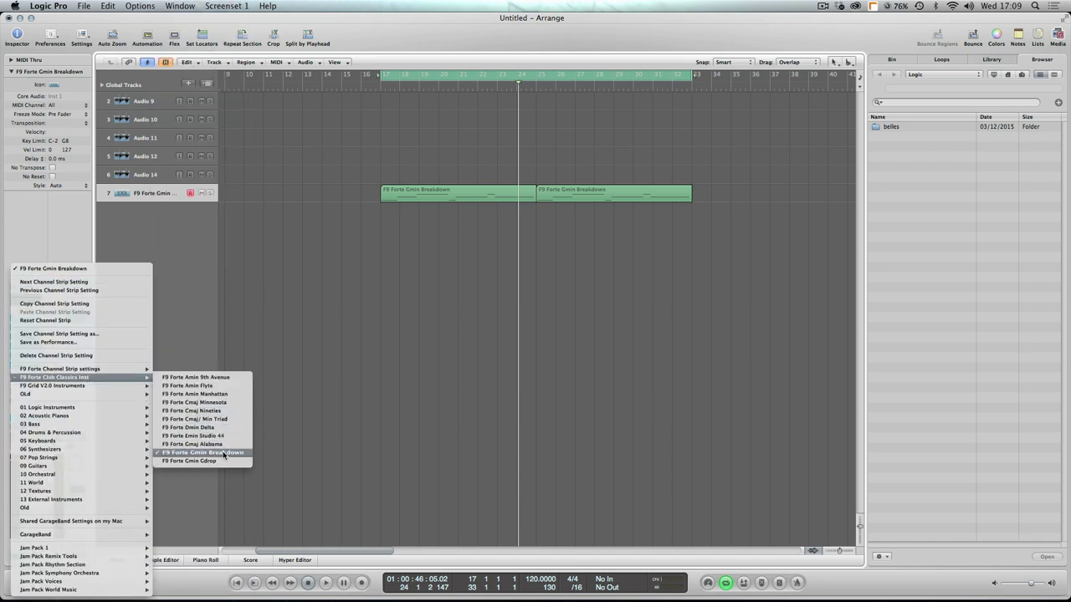
click(224, 455)
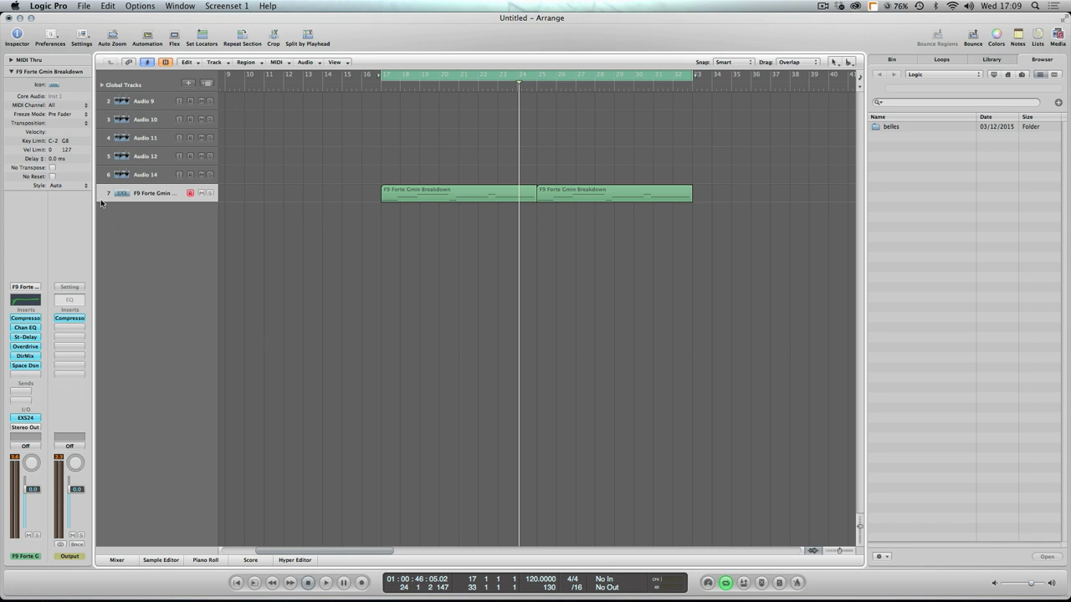
drag(102, 203, 102, 216)
key(Return)
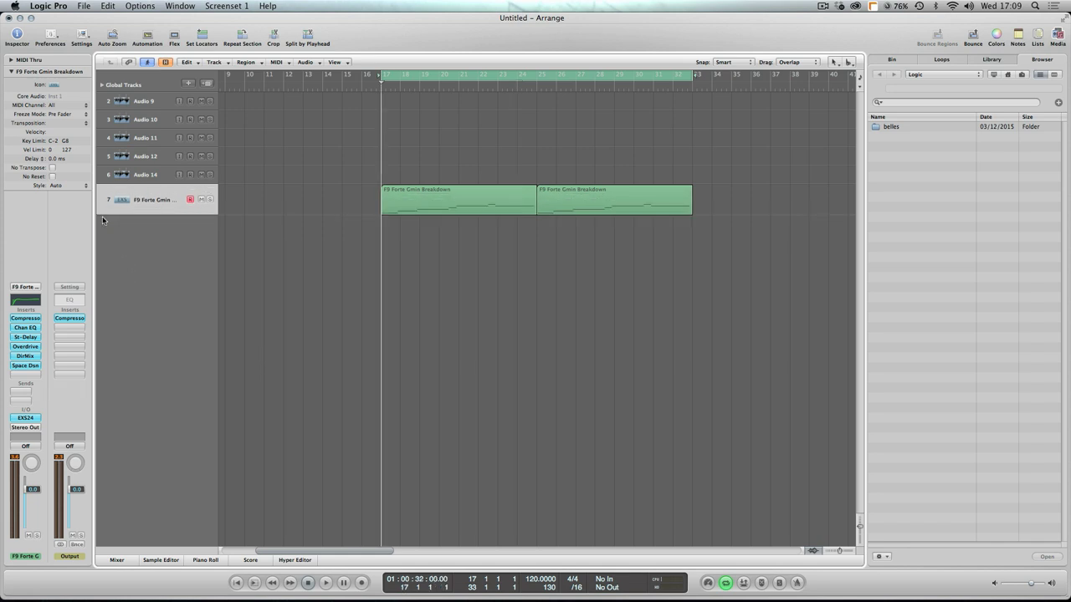
key(space)
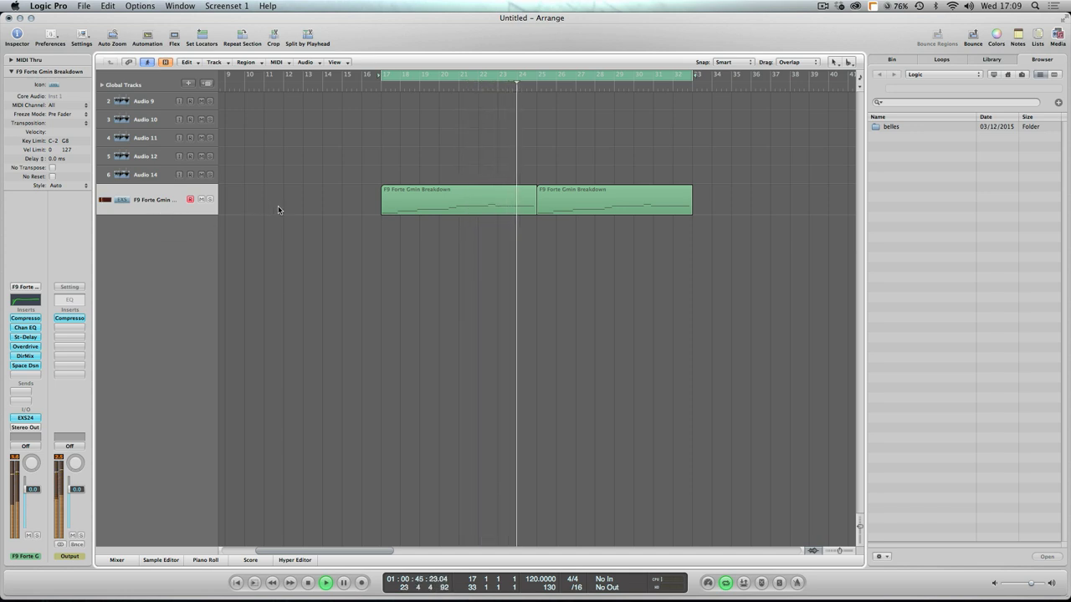
key(space)
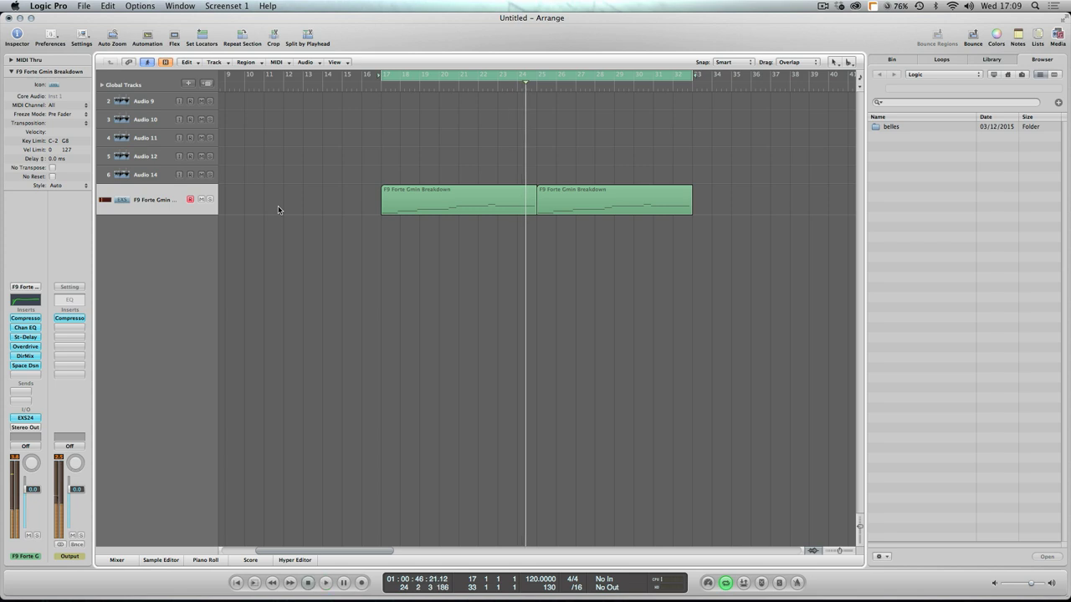
Step: Load the F9 Forte M1 Simulator channel strip setting and open its EXS24 sampler window
click(34, 289)
mouse_move(59, 385)
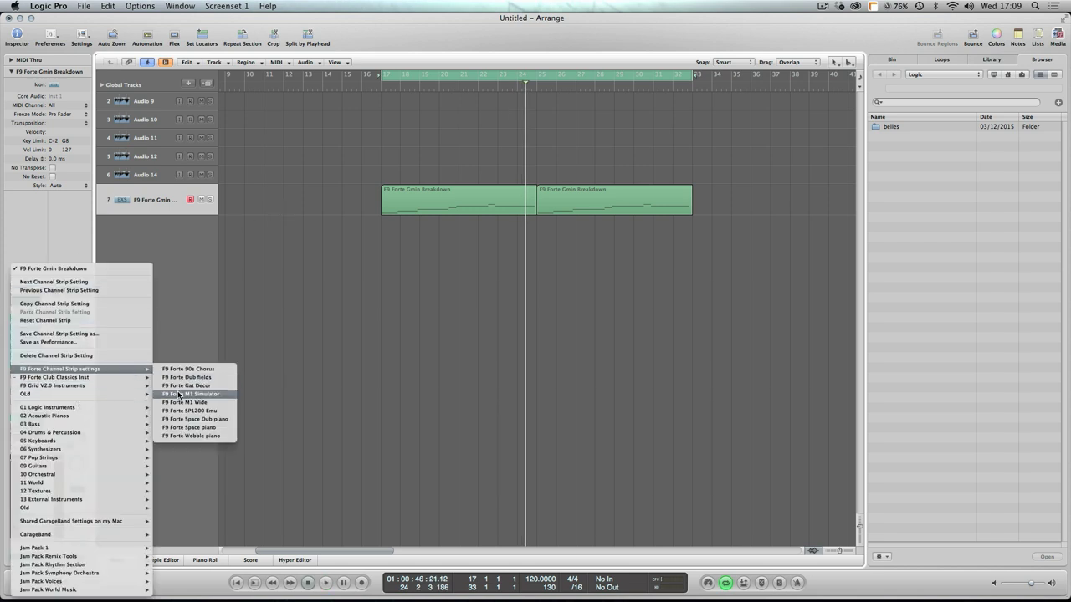
click(201, 398)
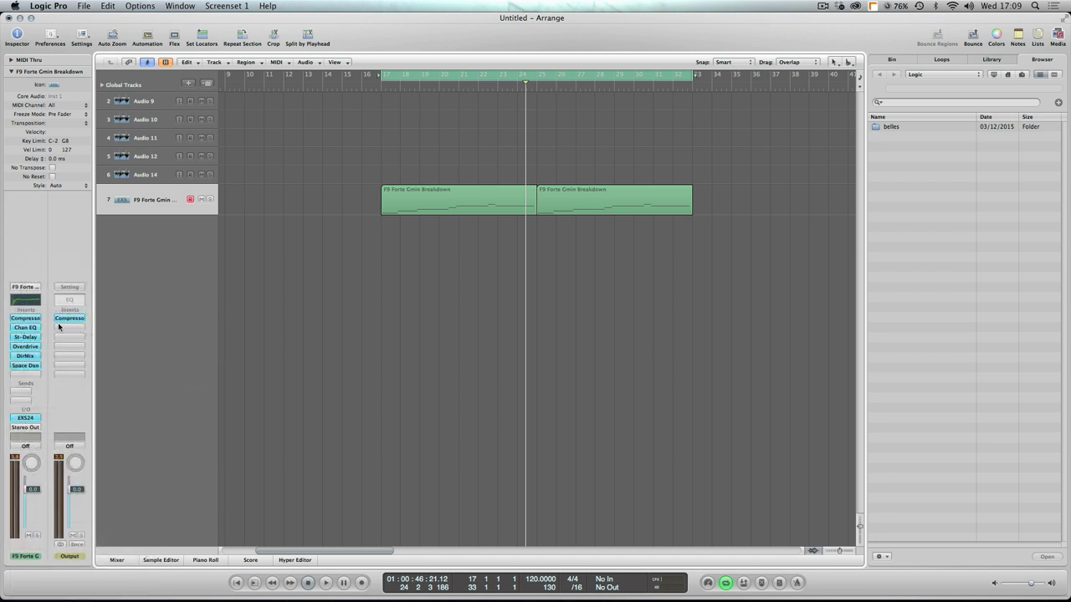
click(26, 419)
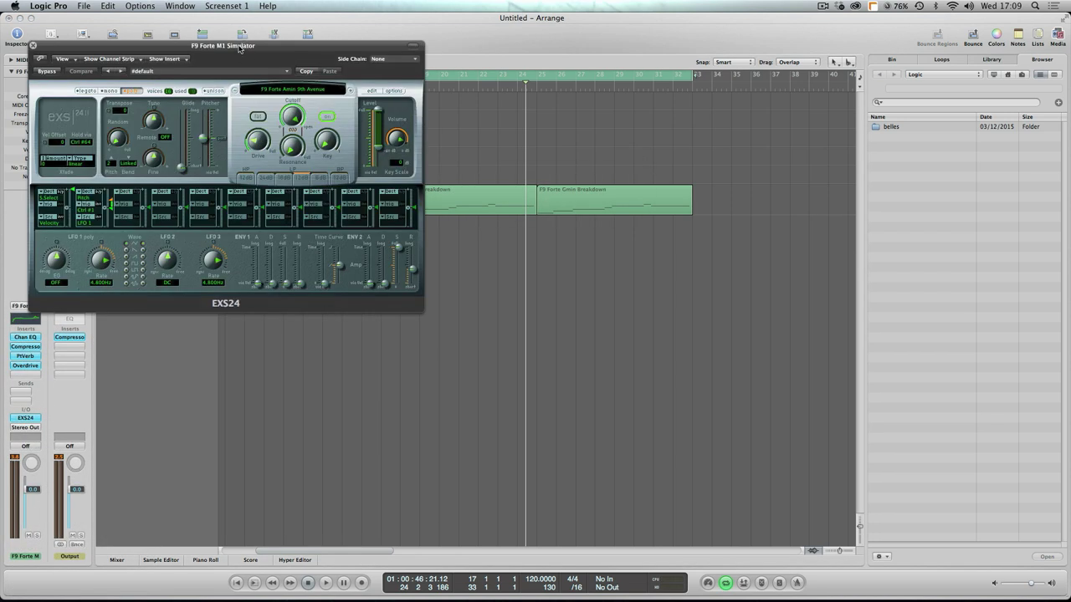
drag(239, 48, 576, 220)
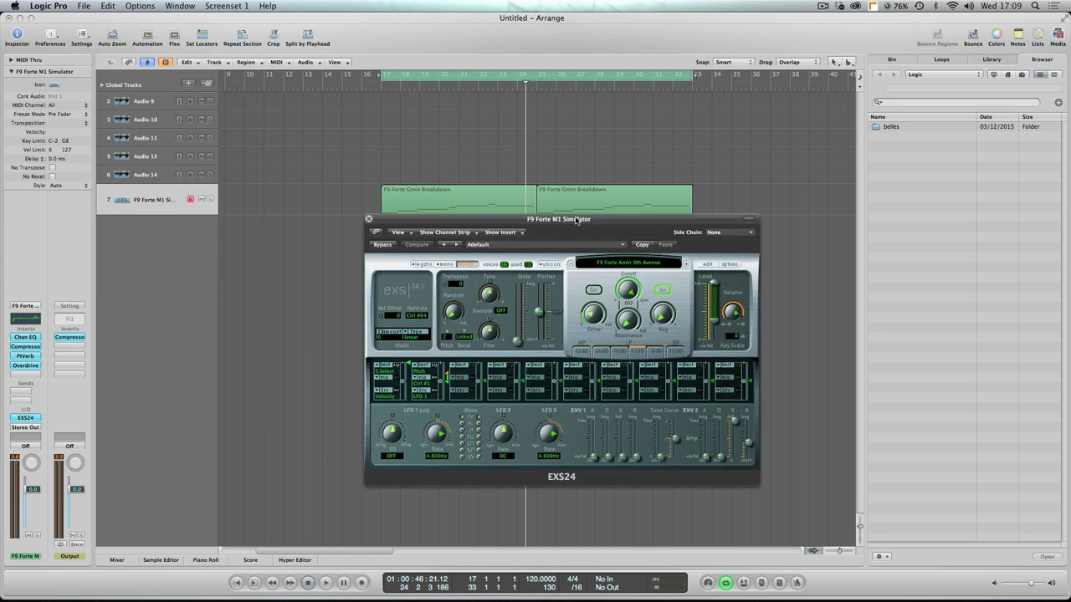
Step: Audition F9 Forte Amin Flyte and Amin Manhattan, then load Amin 9th Avenue from the instrument list
click(685, 265)
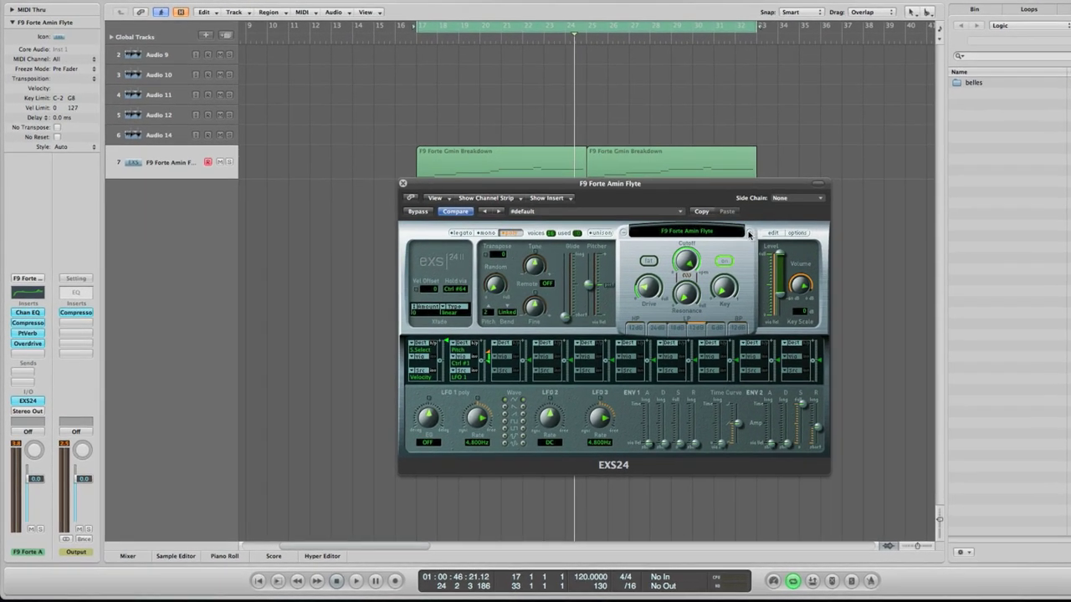
click(749, 235)
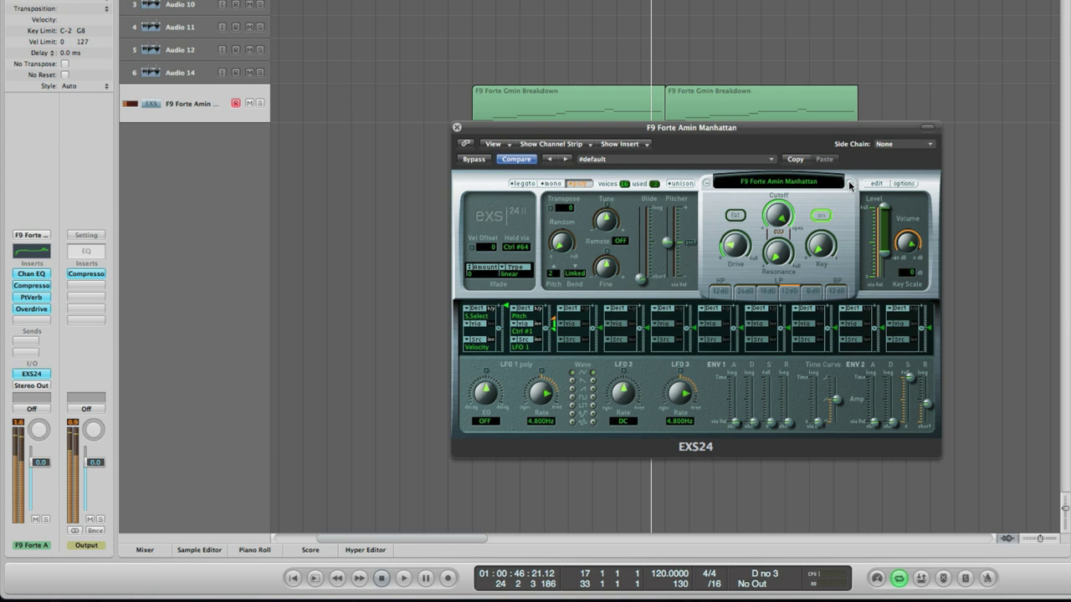
click(786, 183)
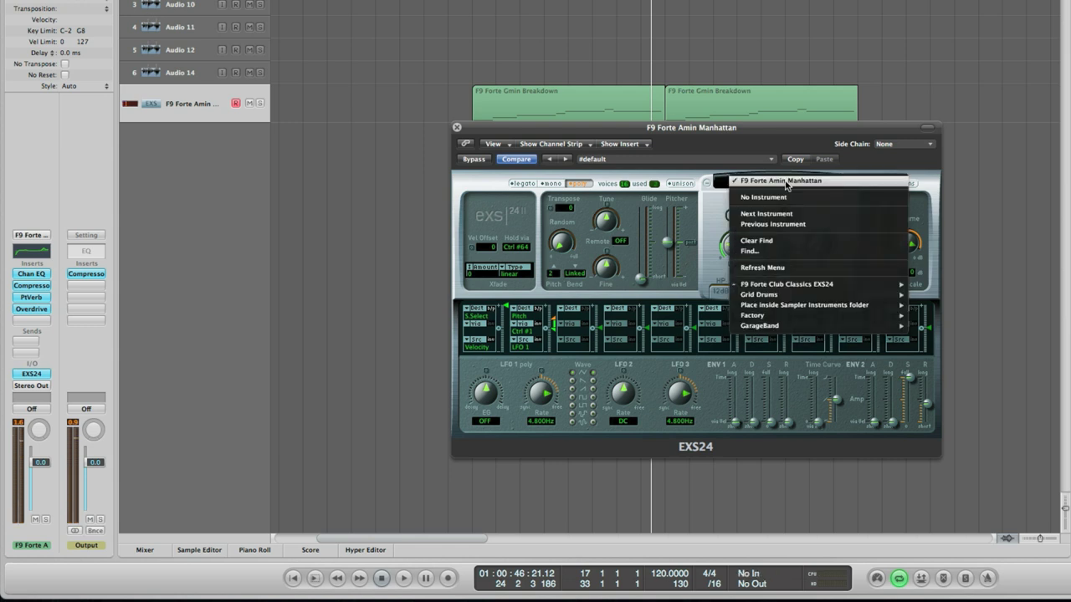
mouse_move(787, 288)
mouse_move(1001, 288)
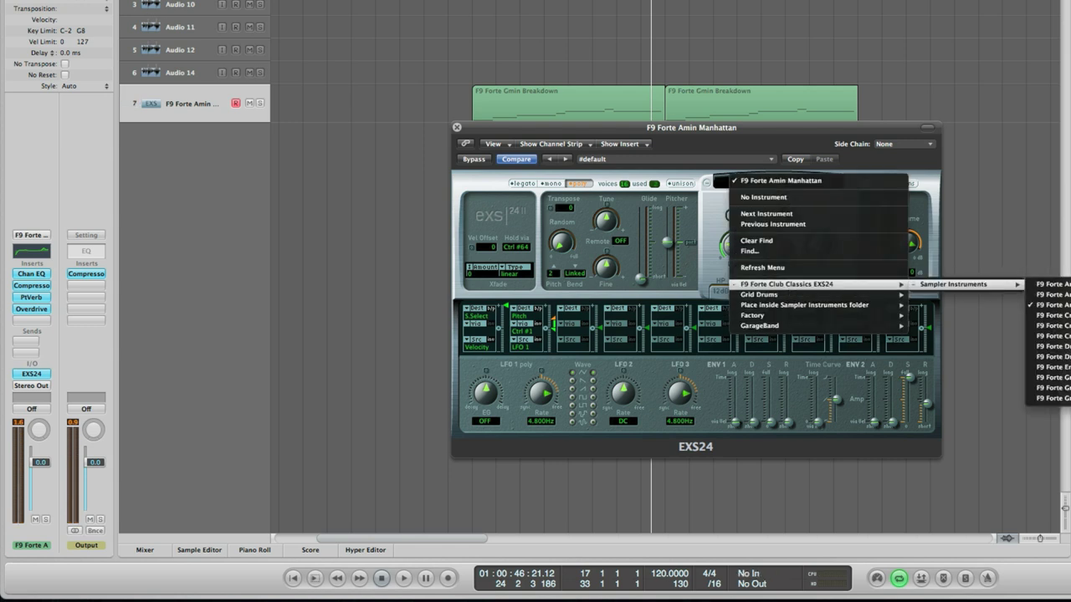
click(1050, 285)
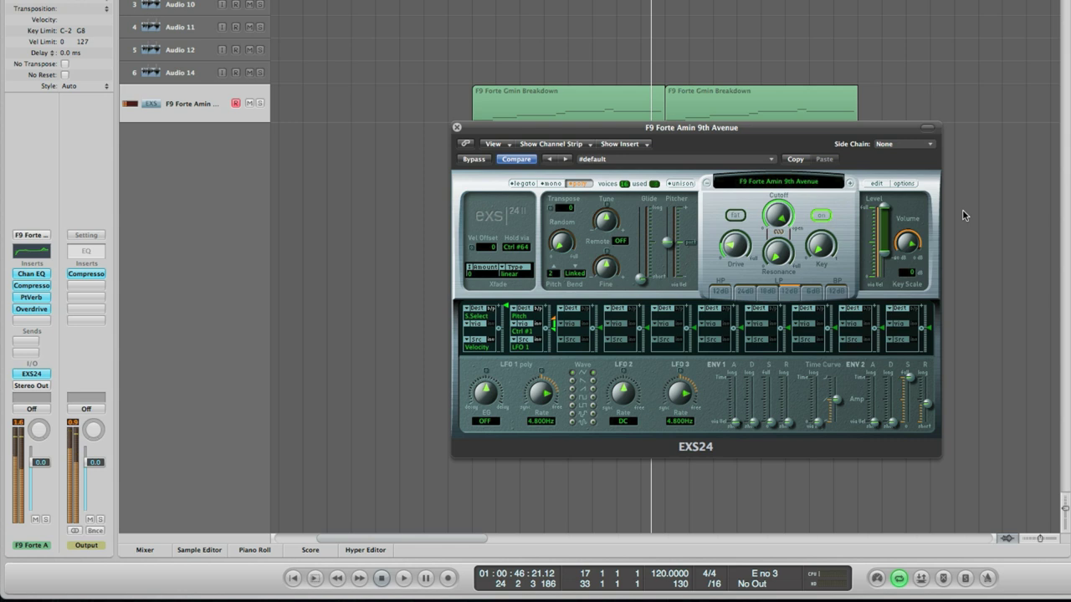
Step: Step through Amin Flyte, Amin Manhattan and Cmaj & Amin Triad to F9 Forte Cmaj Minnesota
click(852, 184)
drag(770, 130, 752, 81)
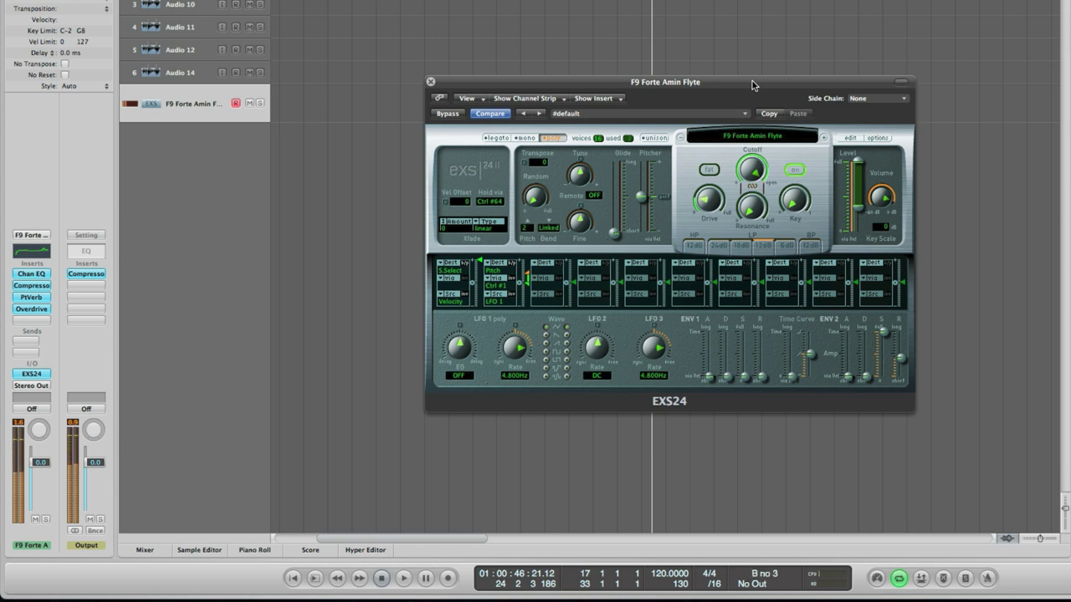
click(824, 139)
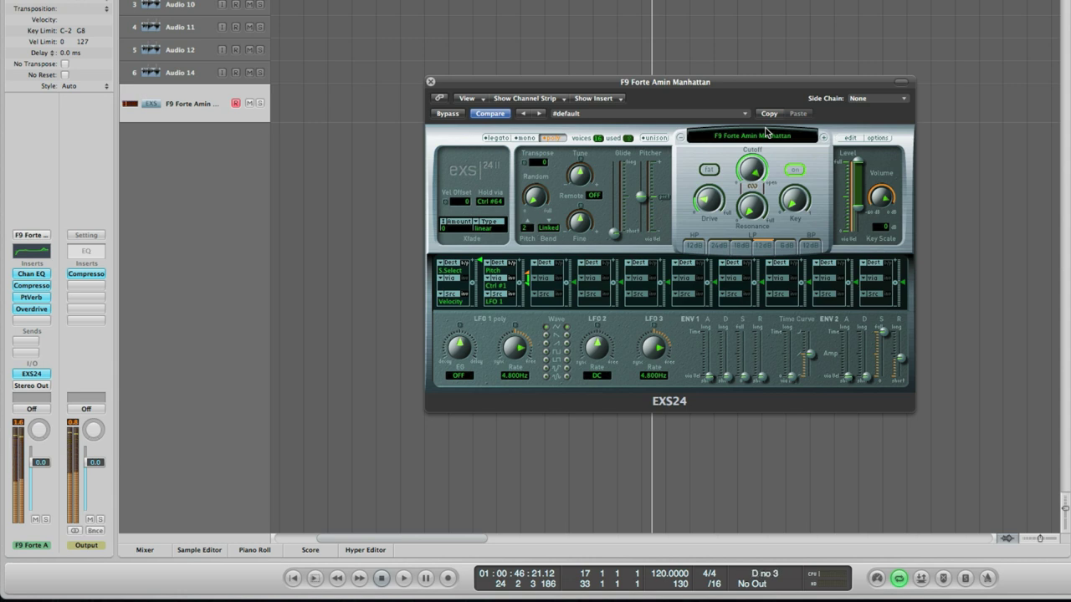
click(823, 139)
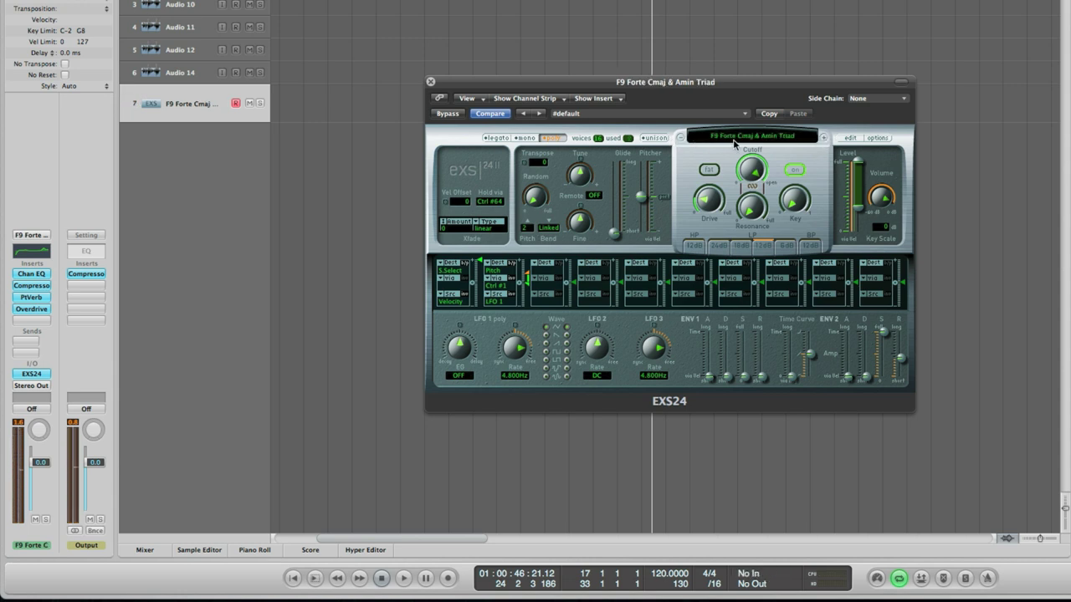
drag(691, 83, 724, 46)
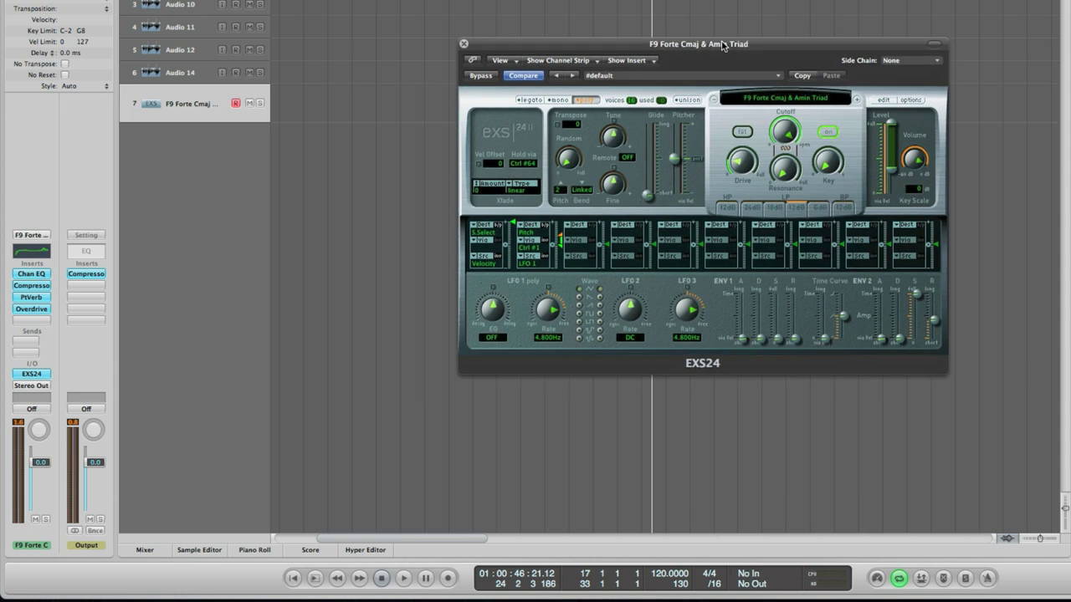
click(858, 99)
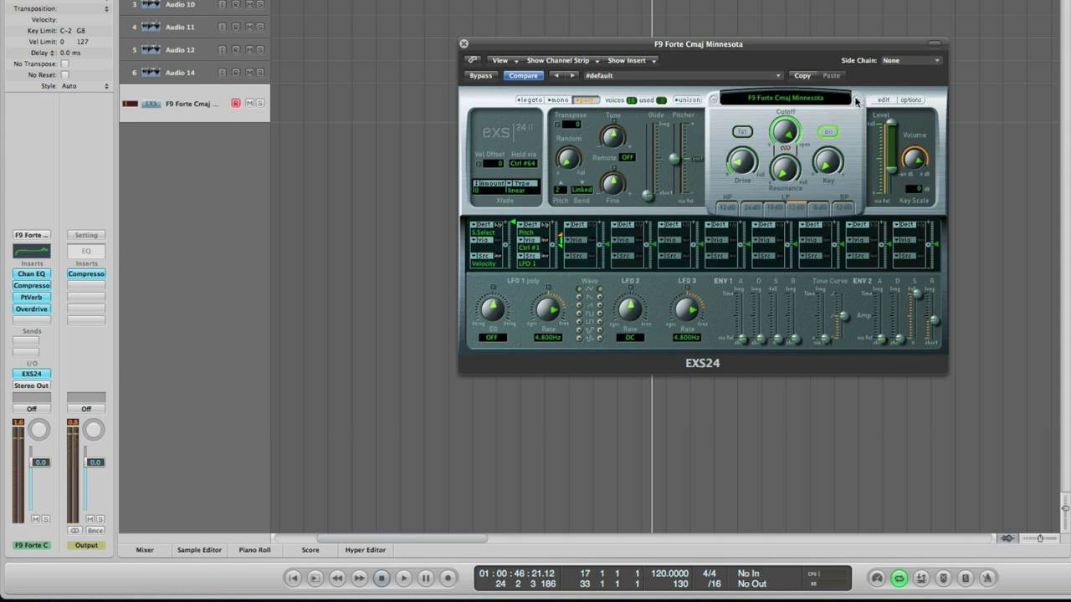
Step: Step the EXS24 to F9 Forte Cmaj Nineties and move its window up
click(856, 101)
drag(746, 44, 683, 10)
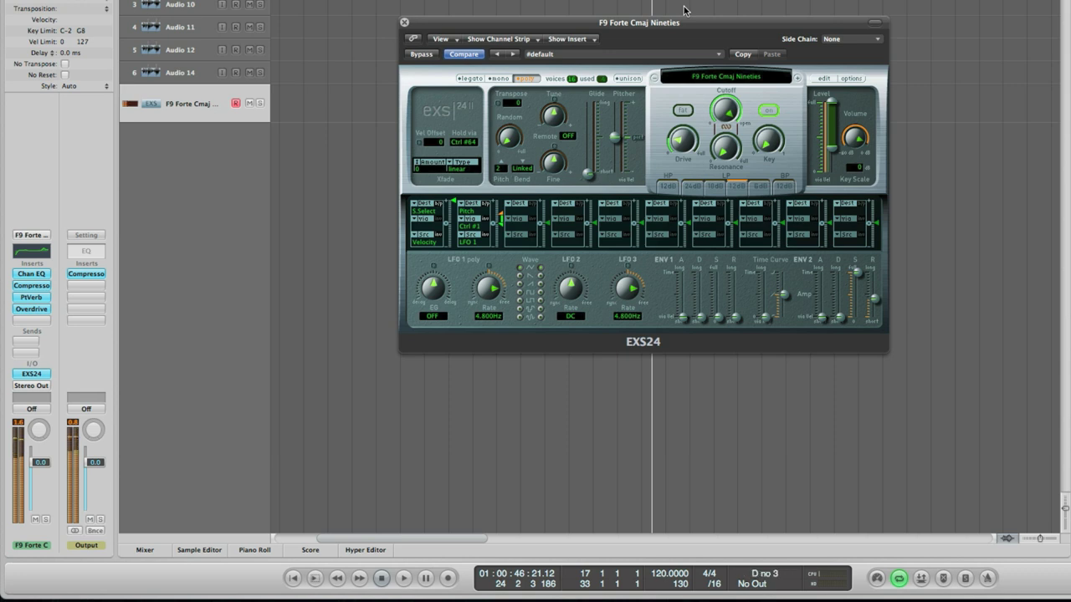
Step: Load the F9 Forte 90s Chorus setting and reselect F9 Forte Cmaj Nineties in the EXS24
click(39, 236)
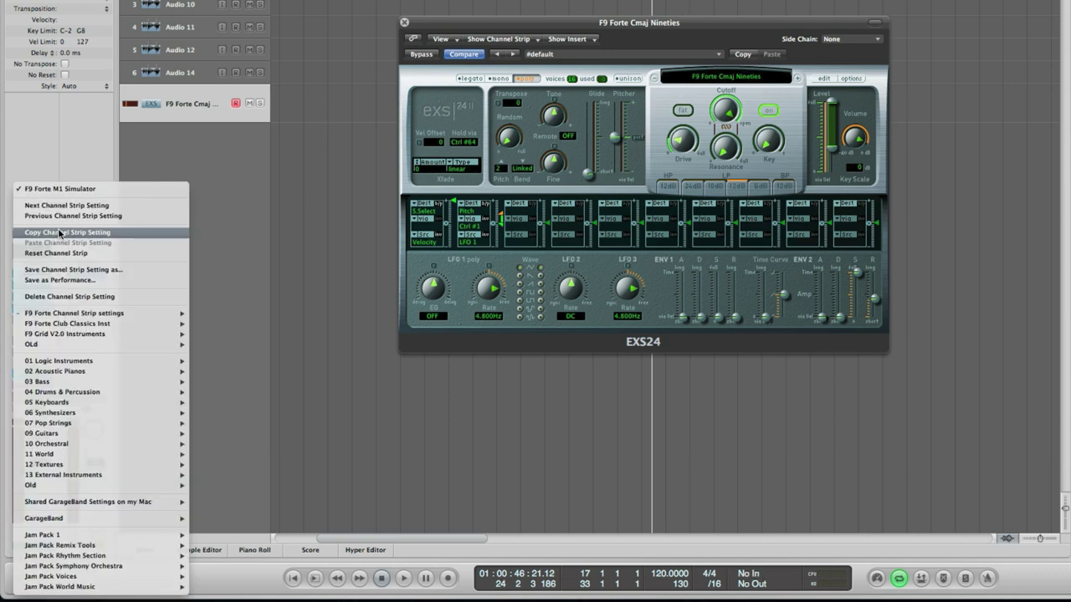
mouse_move(73, 318)
click(263, 313)
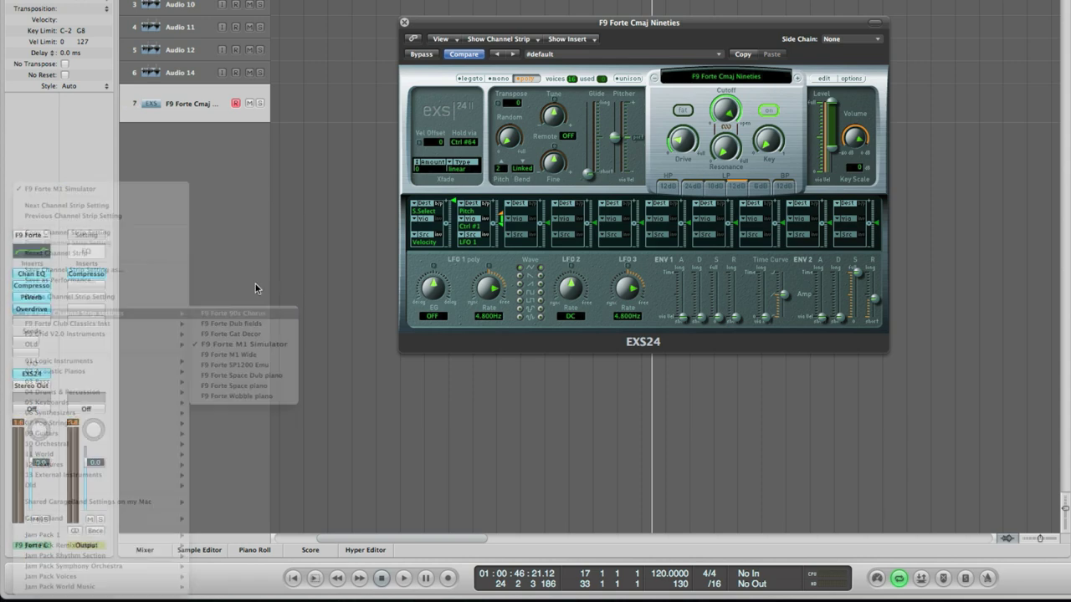
click(724, 77)
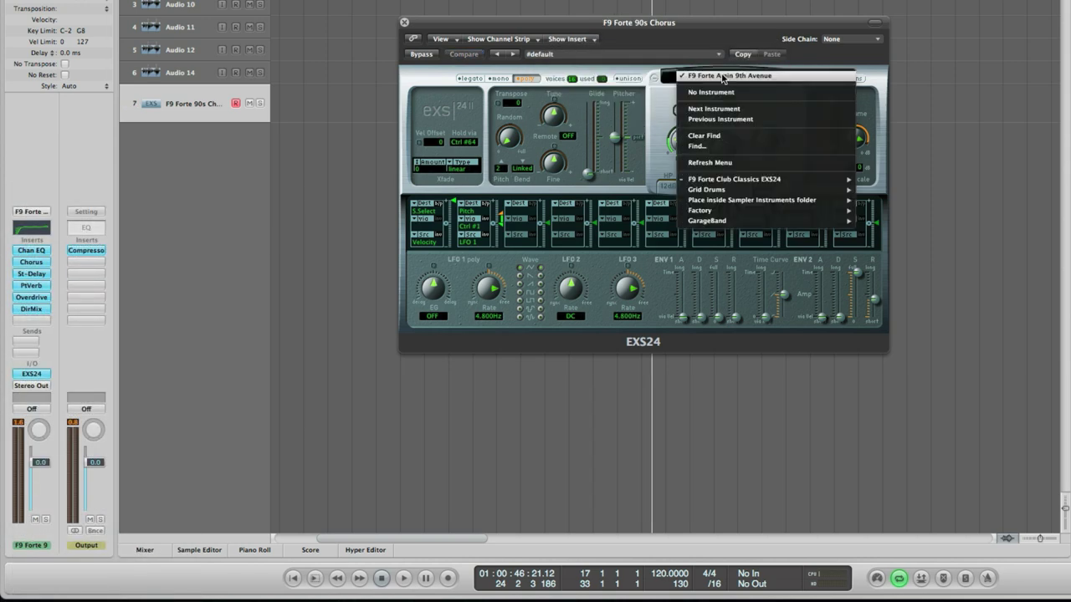
mouse_move(748, 183)
mouse_move(936, 183)
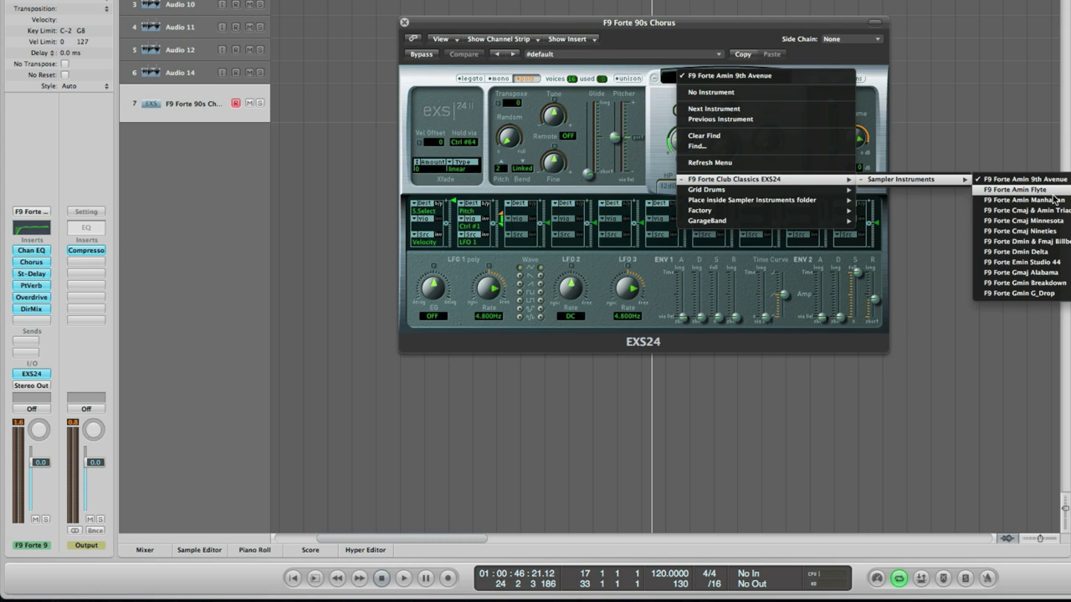
click(1060, 231)
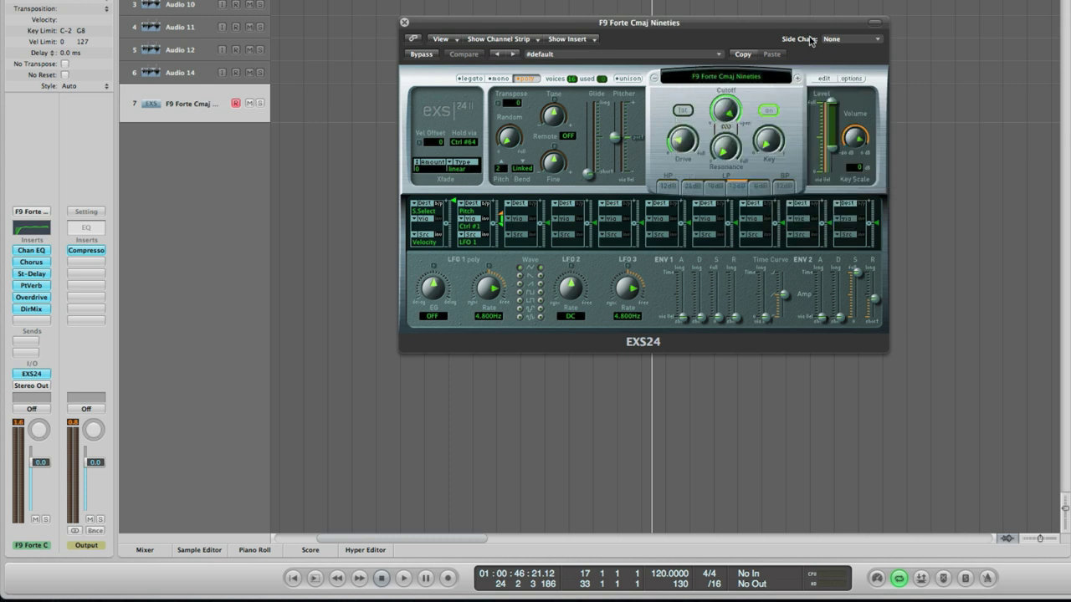
Step: Load the F9 Forte SP1200 Emu setting and choose F9 Forte Dmin Delta as the EXS24 instrument
click(797, 79)
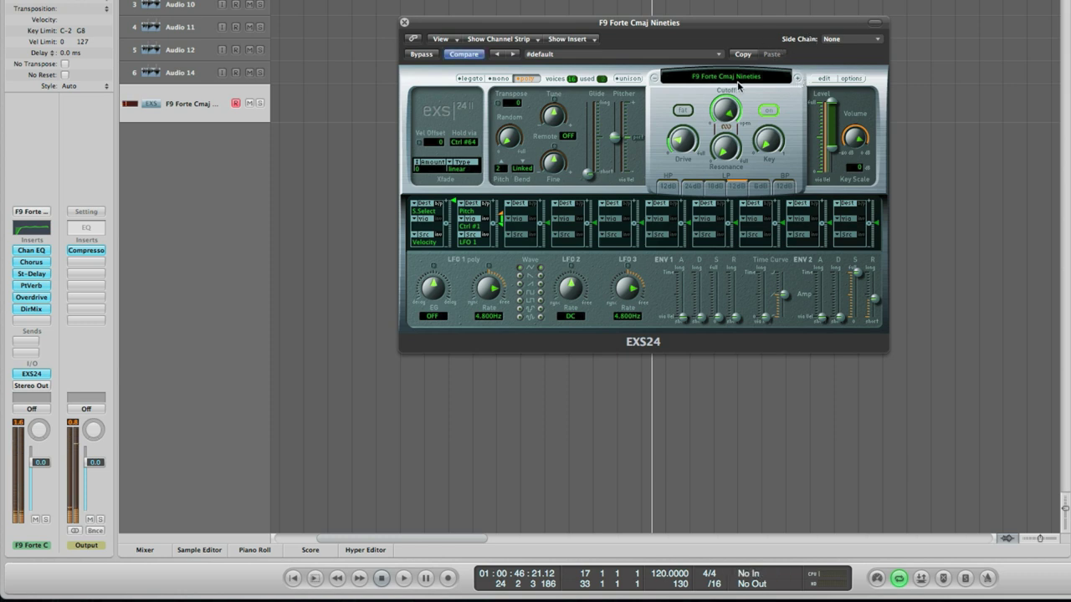
click(36, 213)
mouse_move(74, 316)
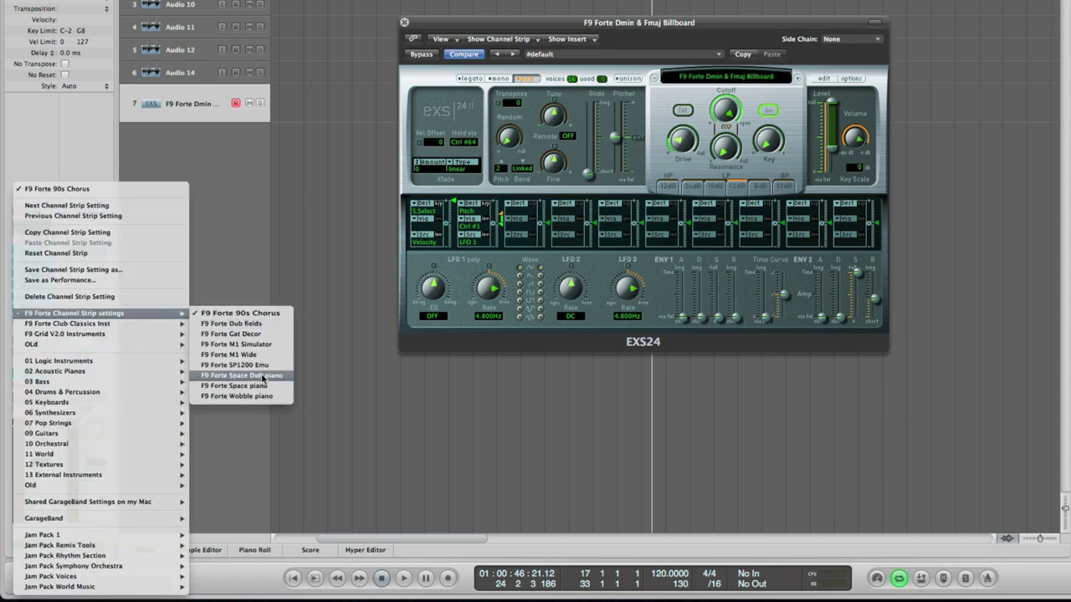
click(268, 366)
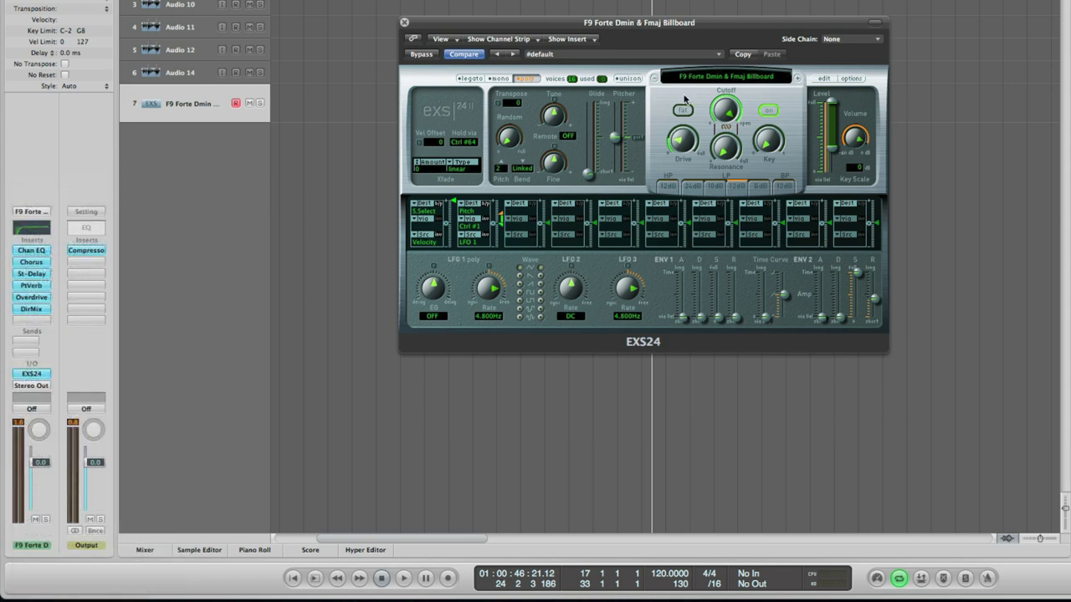
click(719, 73)
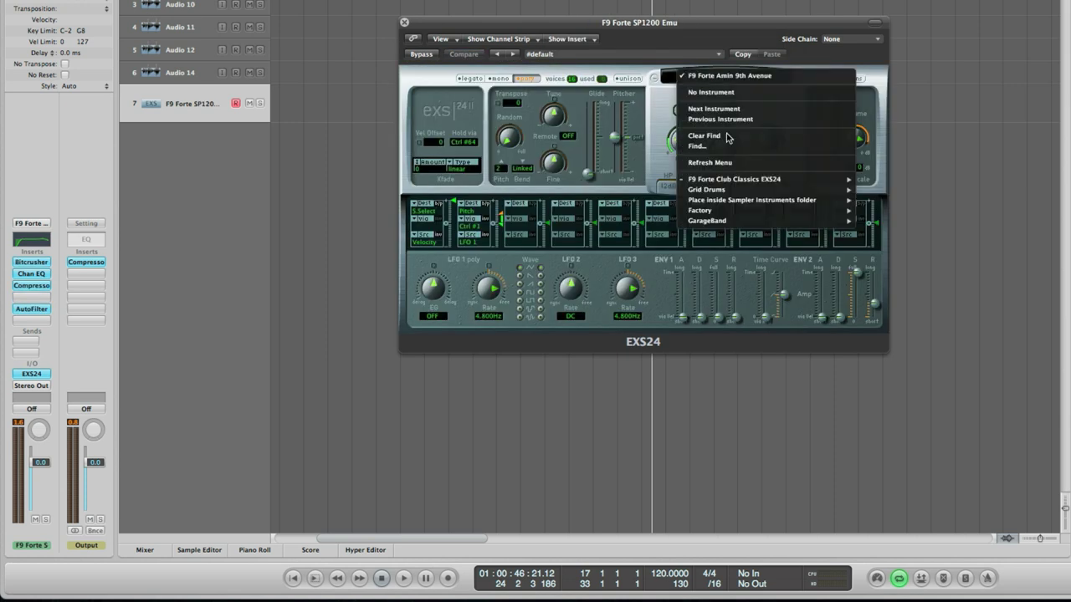
click(728, 178)
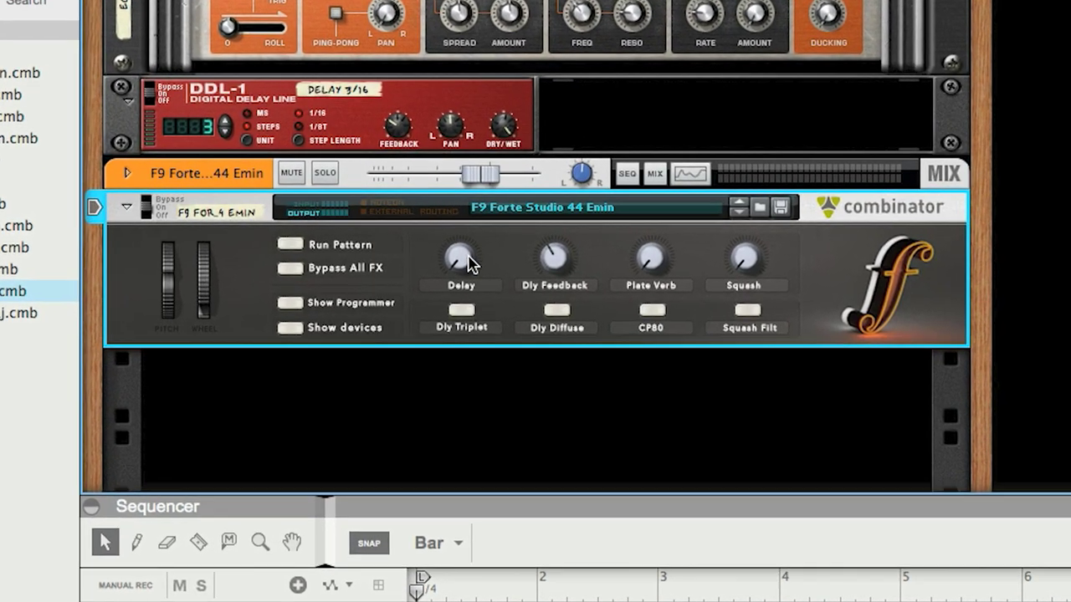
Step: Show Reason's rack with the F9 Forte Studio 44 Emin Combinator loaded
mouse_move(458, 258)
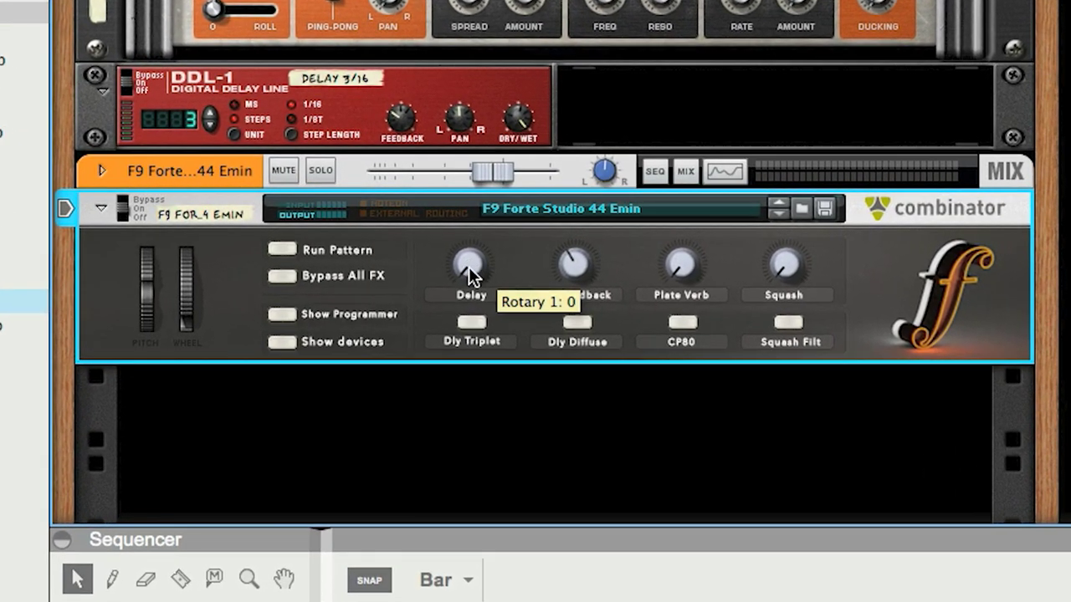
Step: Try raising, then lowering, the Combinator's Delay and Dly Feedback rotaries
drag(471, 261, 461, 211)
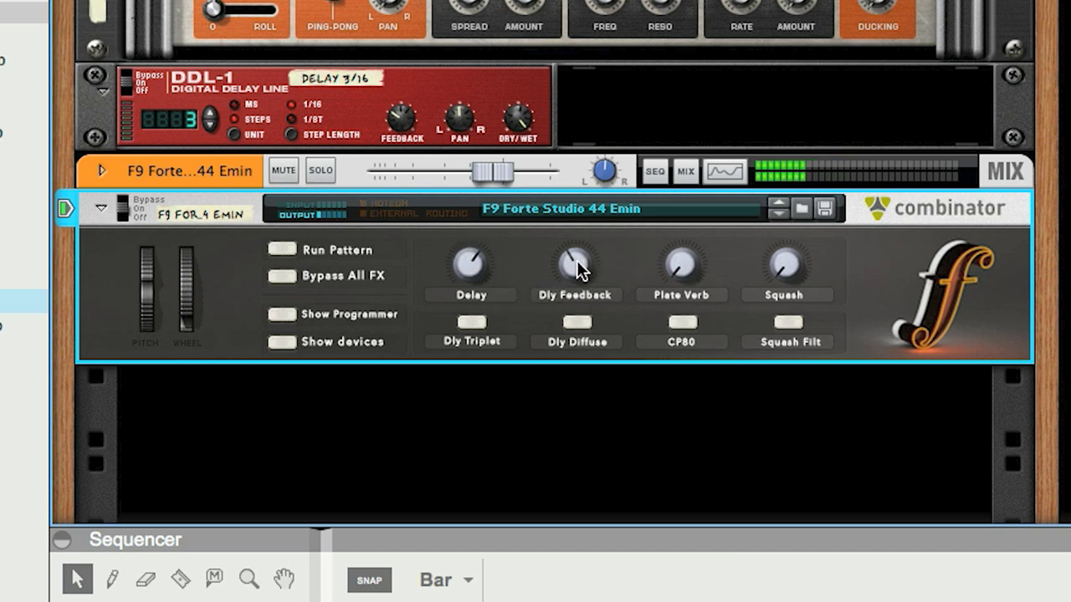
drag(577, 268, 568, 226)
drag(478, 270, 478, 282)
drag(576, 267, 563, 317)
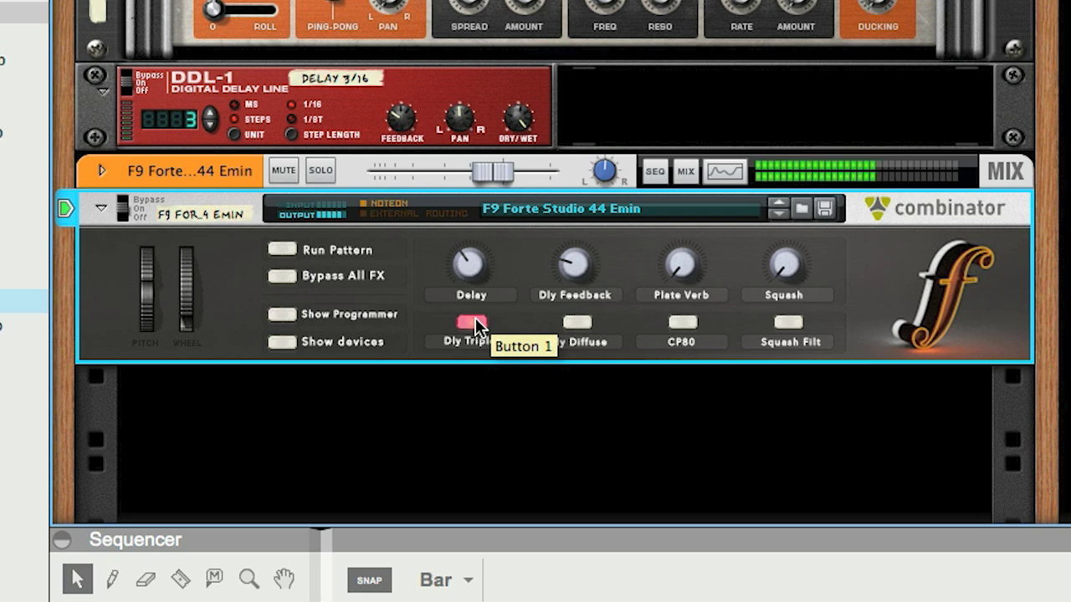
scroll(471, 279, up, 5)
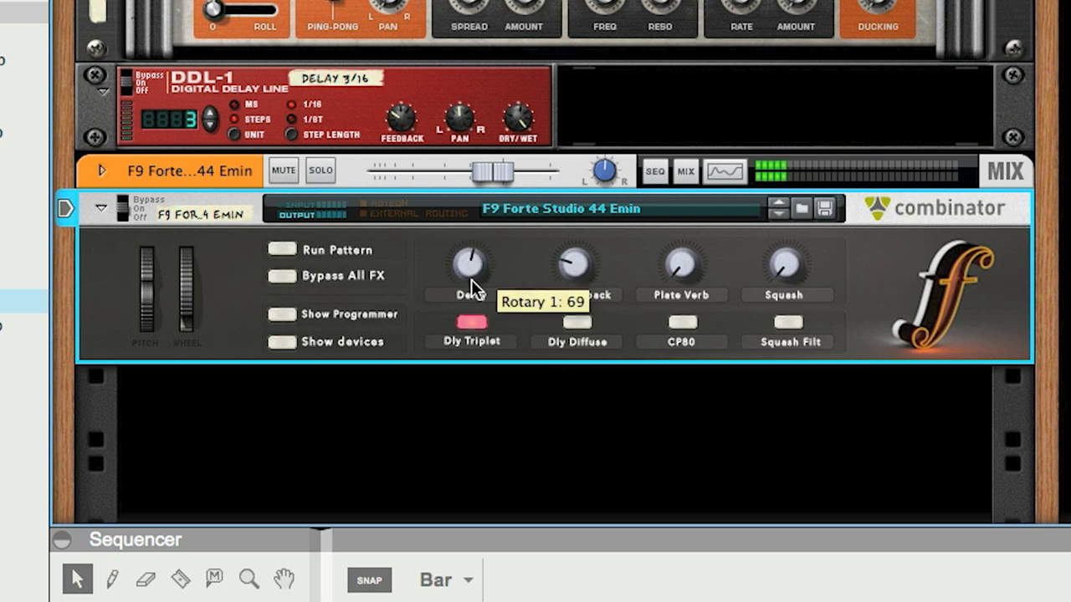
Step: Leave Dly Triplet off after toggling it, and switch Dly Diffuse on
click(478, 319)
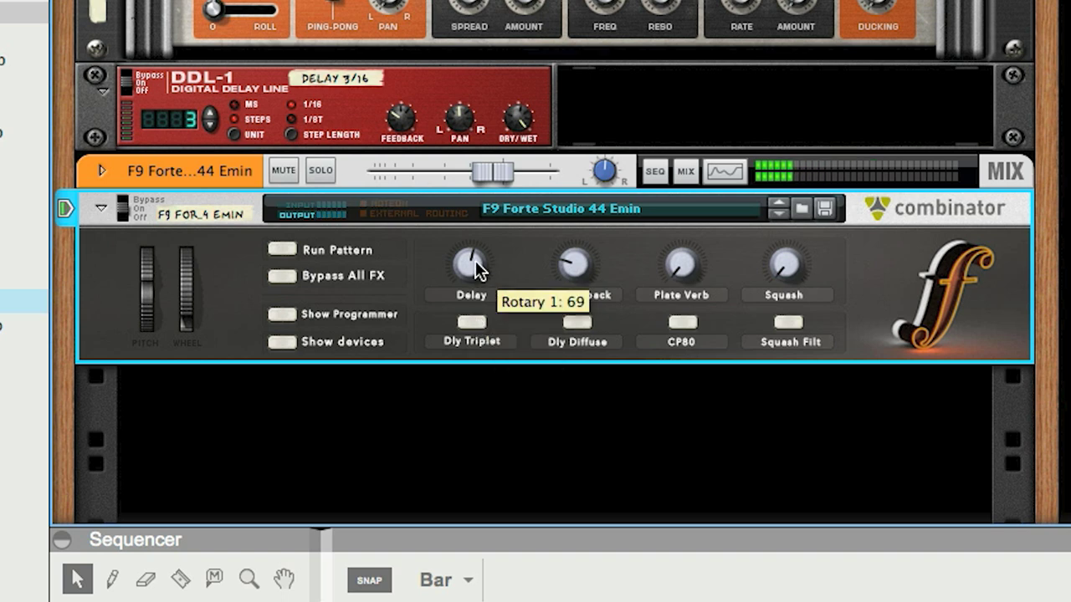
click(471, 322)
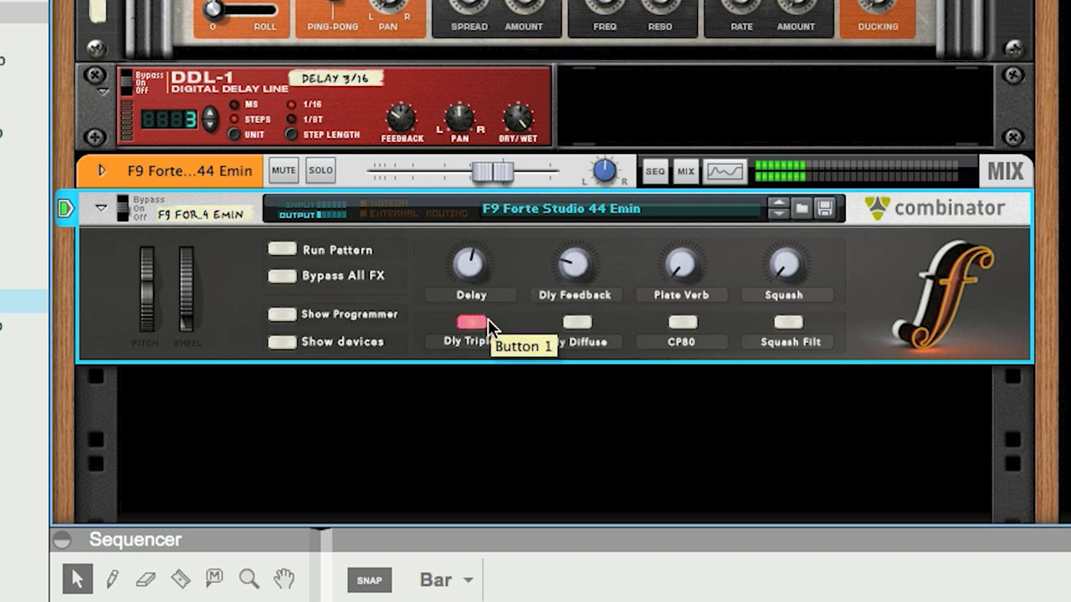
click(469, 321)
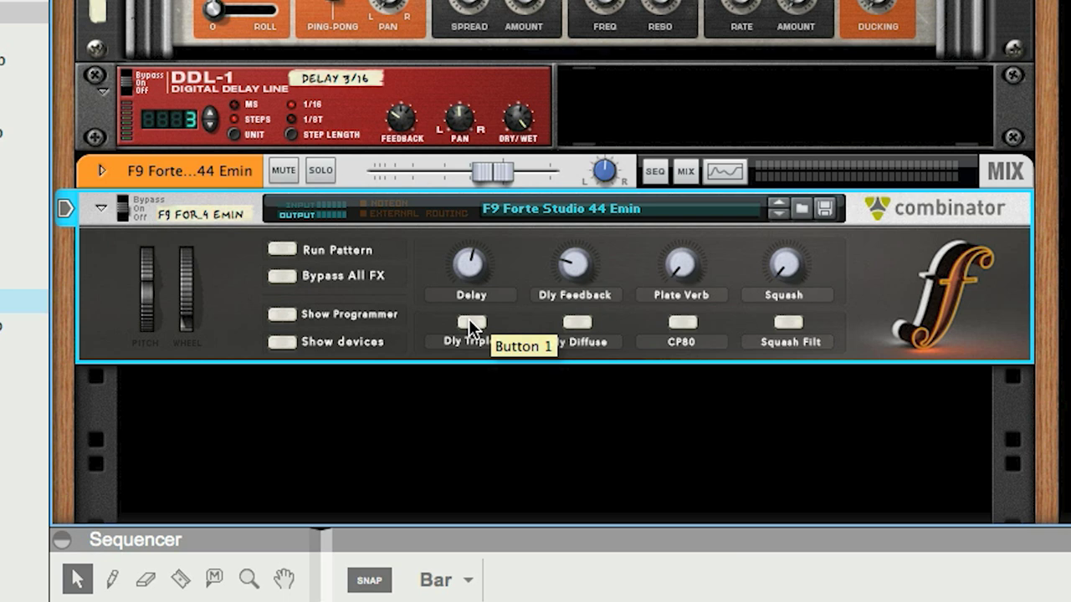
click(580, 319)
Step: Push Delay to 95 and Dly Feedback to 81, and start raising Plate Verb
mouse_move(456, 272)
mouse_down()
mouse_move(589, 266)
mouse_move(577, 229)
mouse_move(458, 270)
mouse_up()
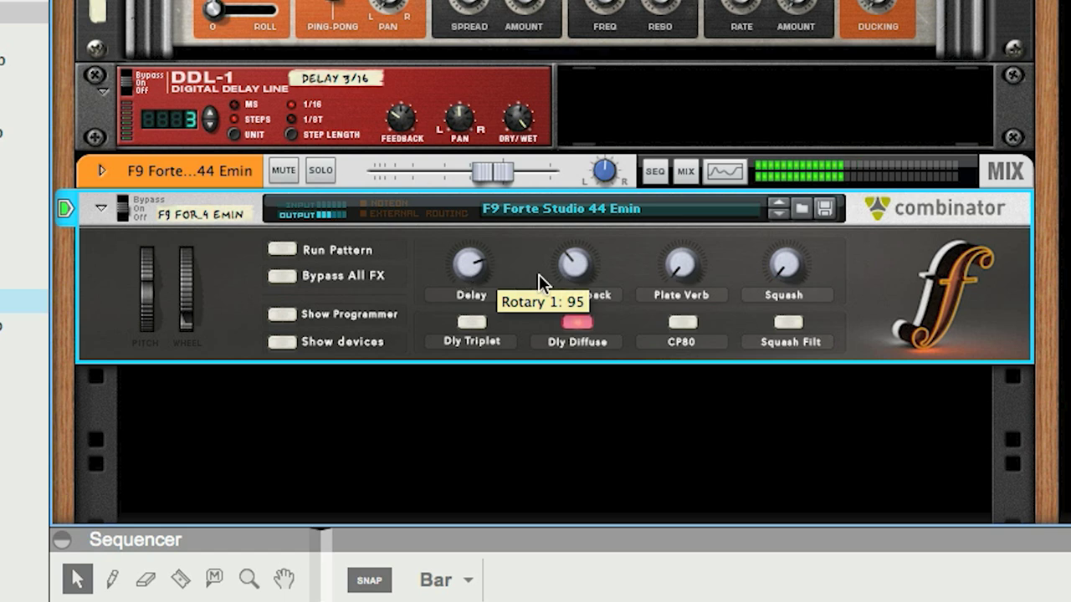
drag(577, 255, 577, 246)
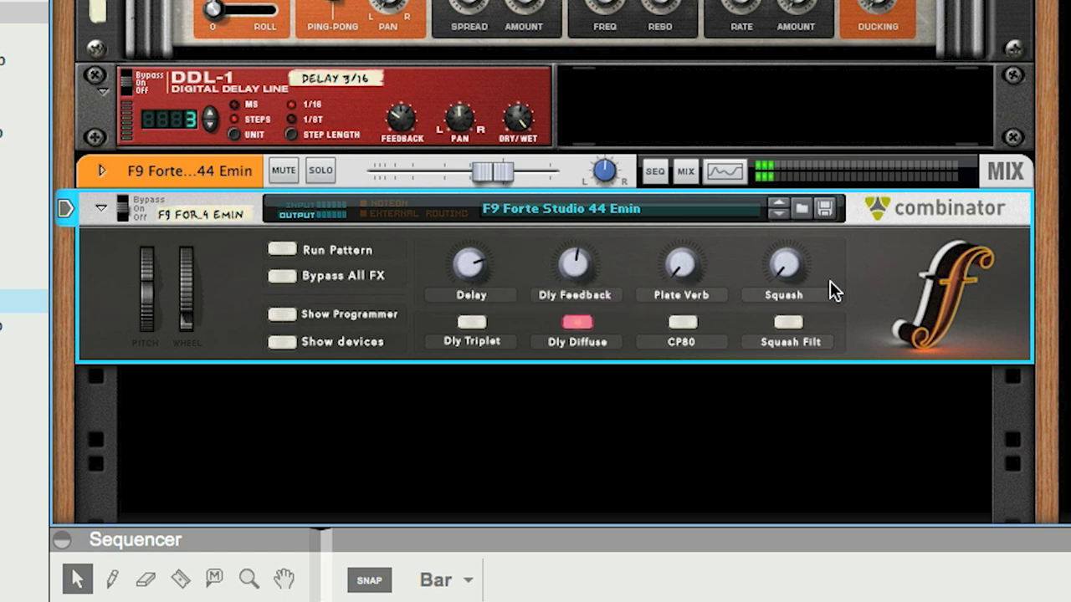
drag(680, 262, 676, 211)
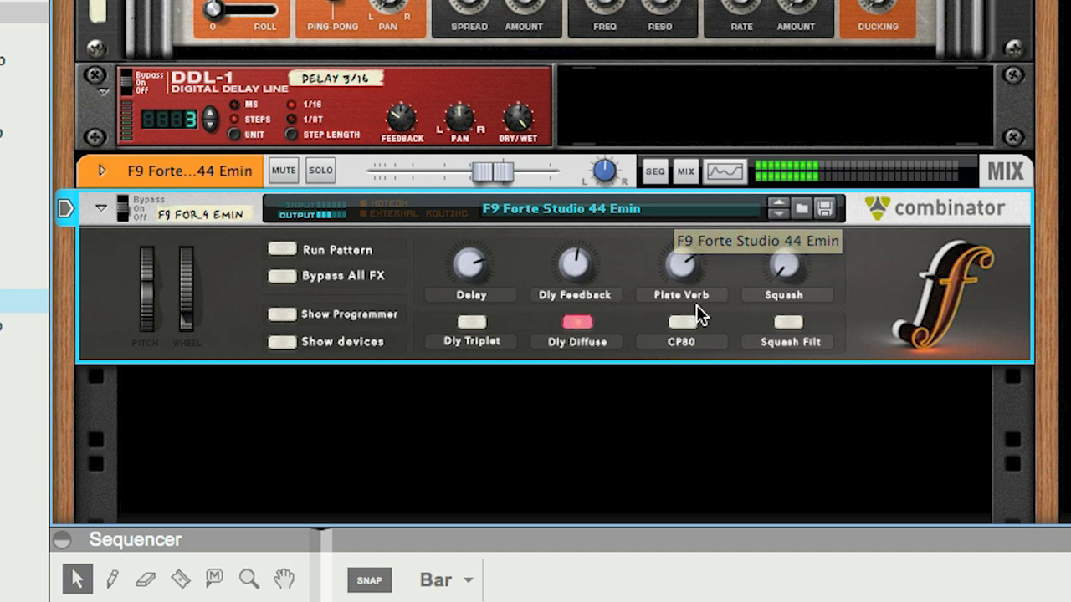
Step: Turn Dly Diffuse off and try the CP80 layer on, then off again
click(581, 323)
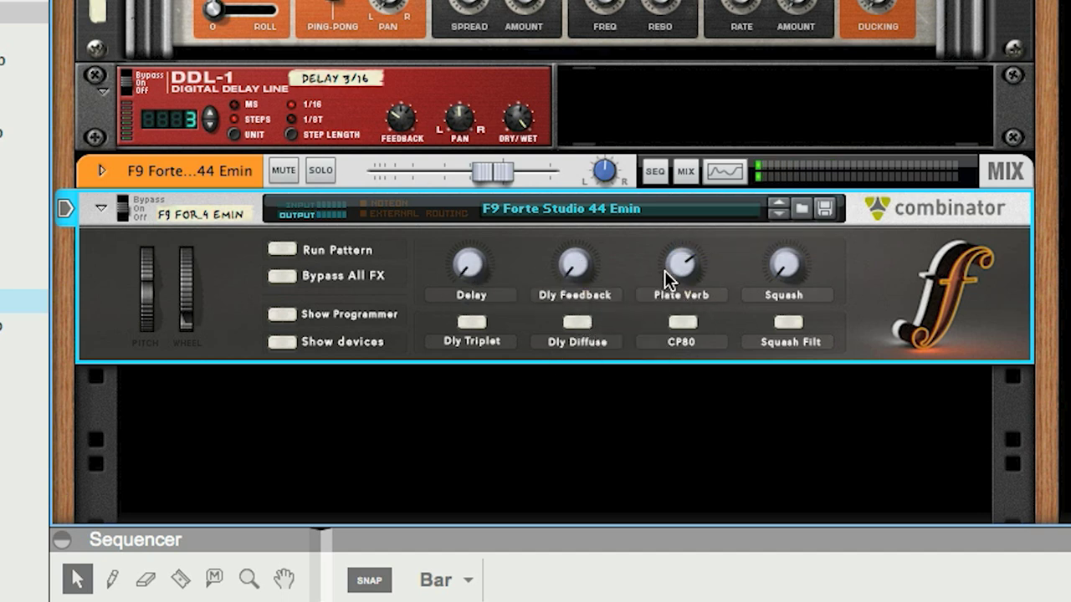
click(684, 320)
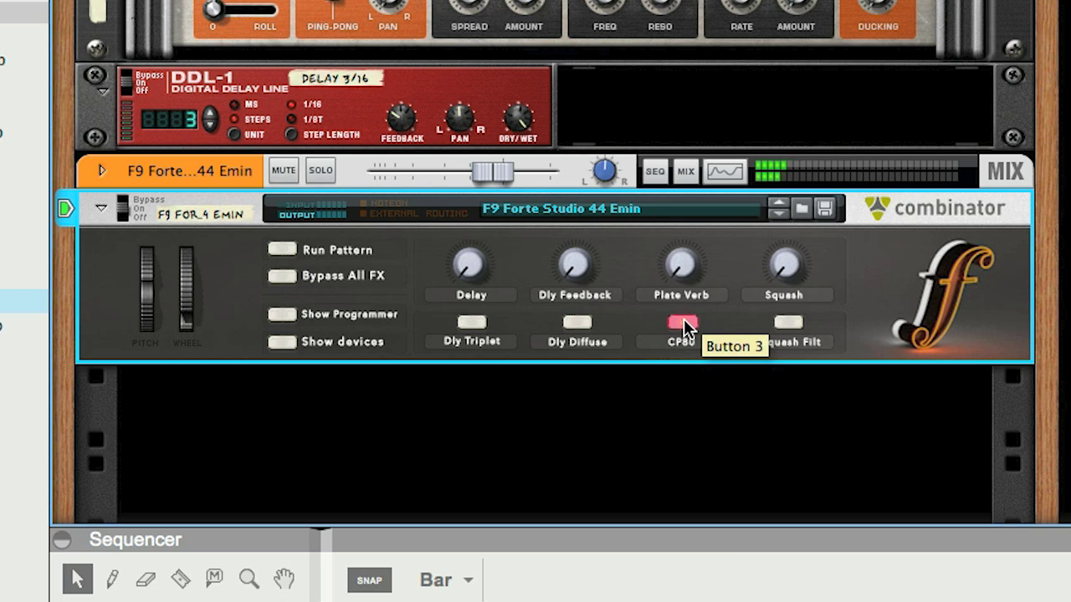
click(683, 321)
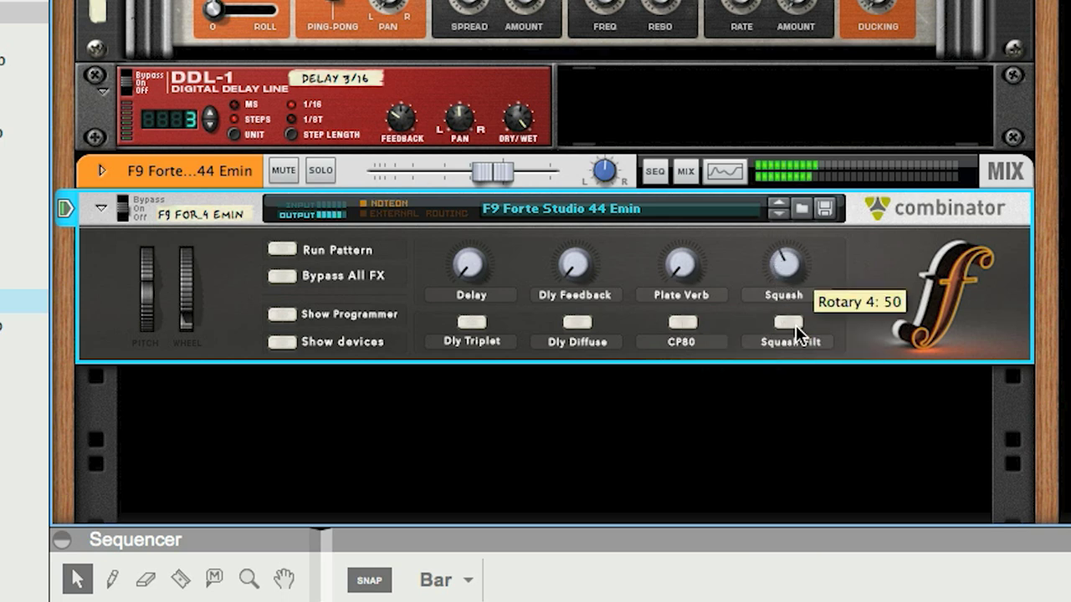
Step: Raise Squash to 85 with Squash Filt on, and Plate Verb to 77
drag(789, 256, 791, 232)
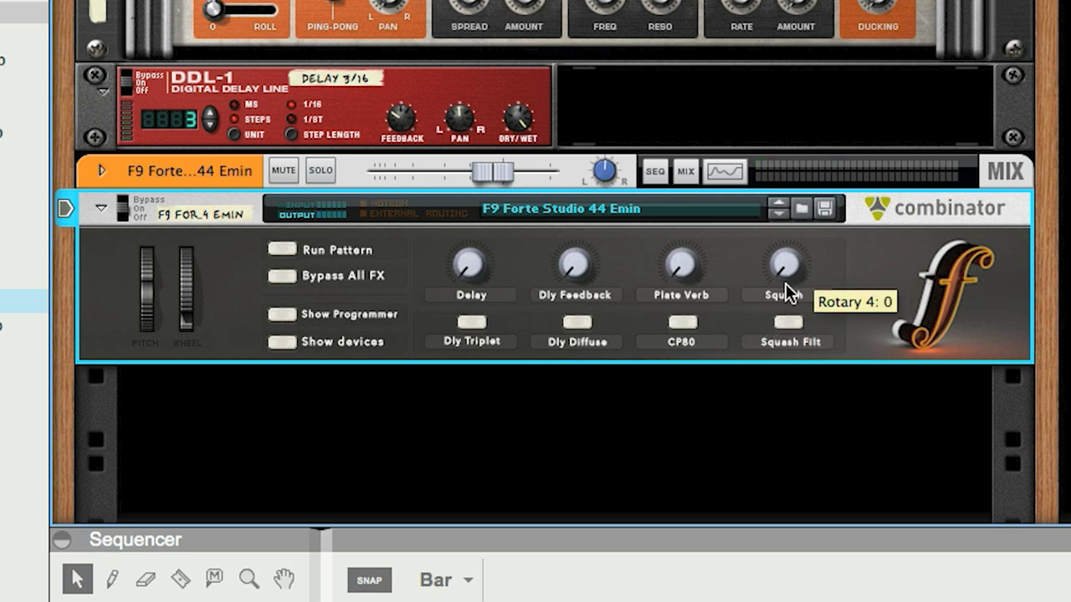
click(791, 322)
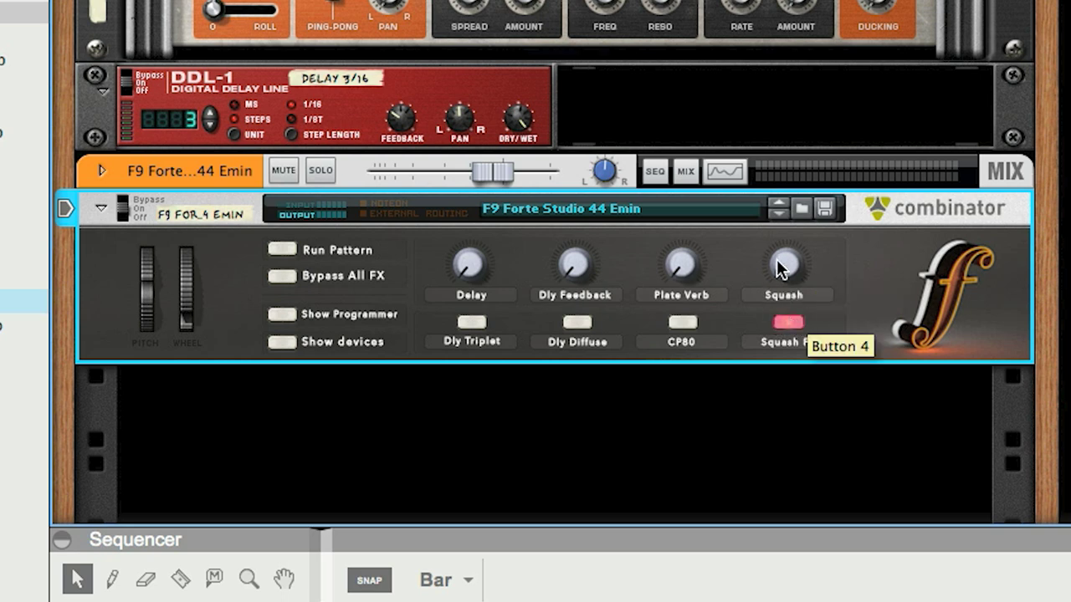
drag(784, 261, 770, 204)
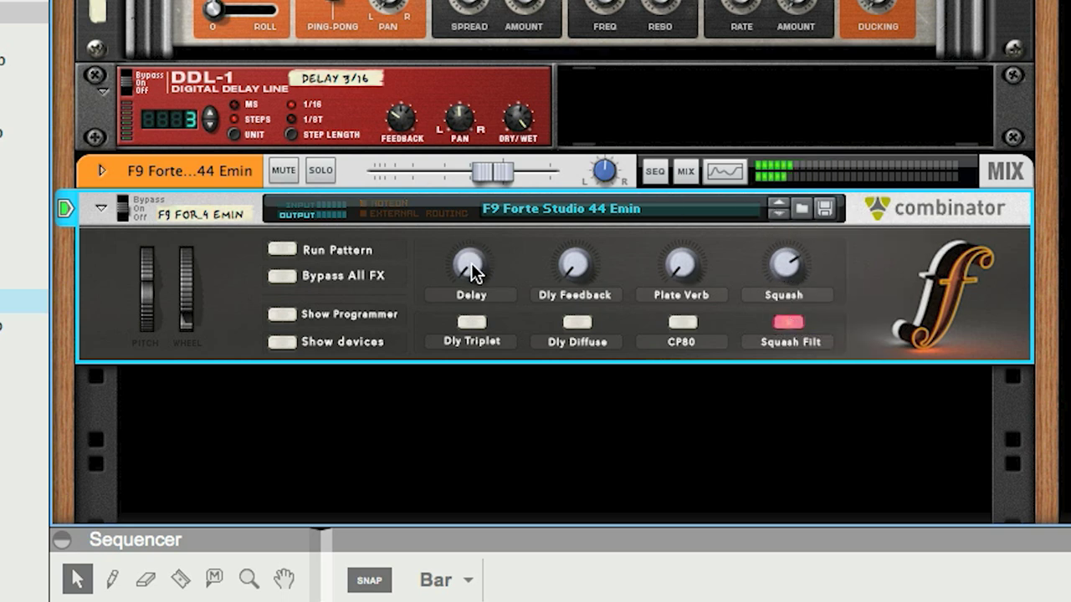
drag(682, 256, 662, 196)
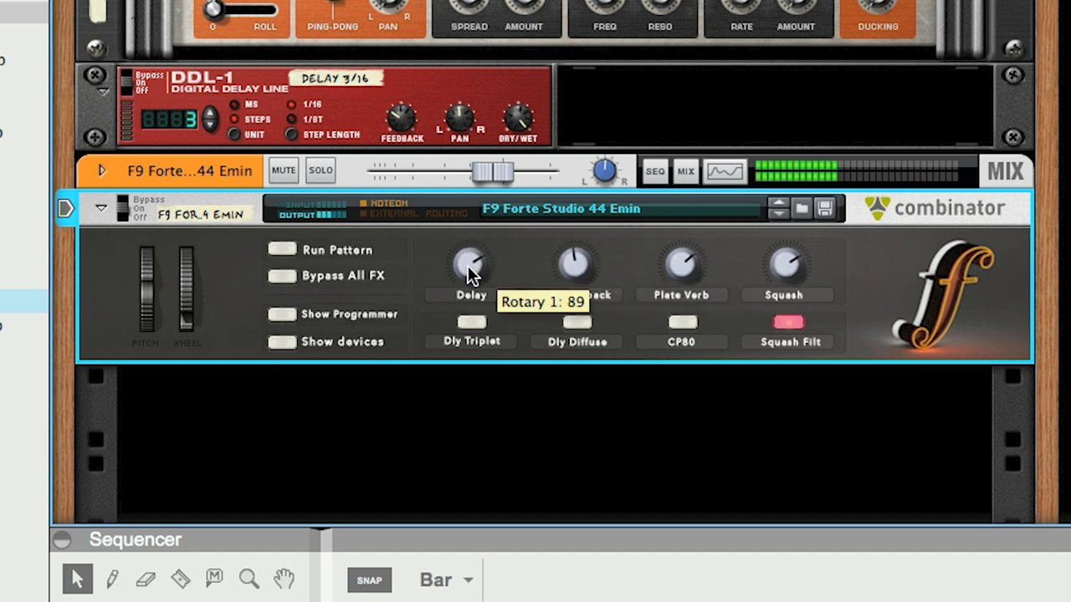
Step: Rework Delay and pull Dly Feedback back down, then load the F9 Forte Gdrop Gmin patch
drag(467, 265, 470, 320)
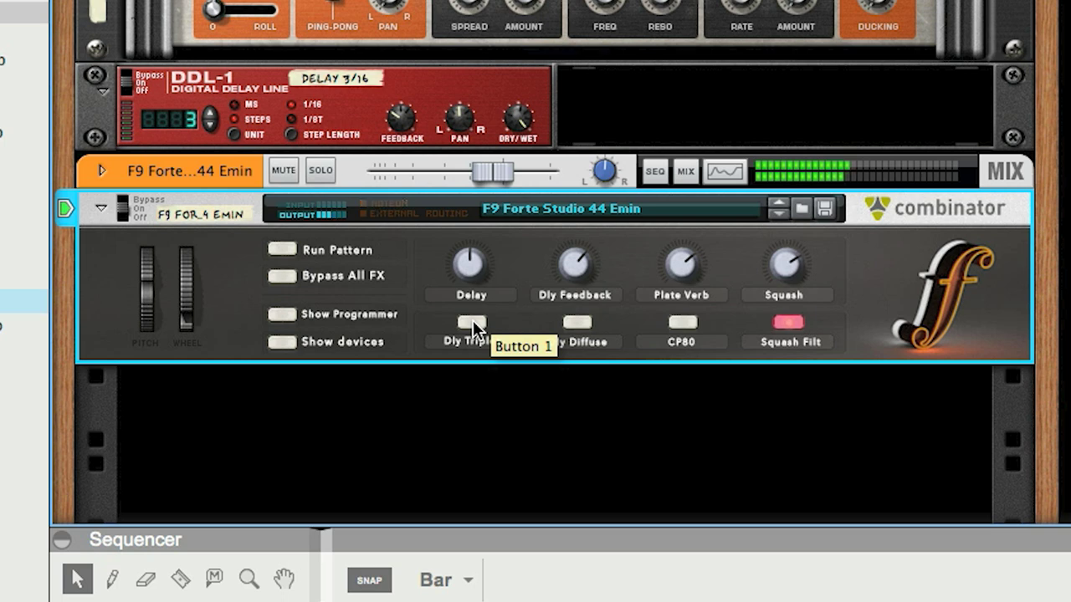
drag(562, 268, 502, 233)
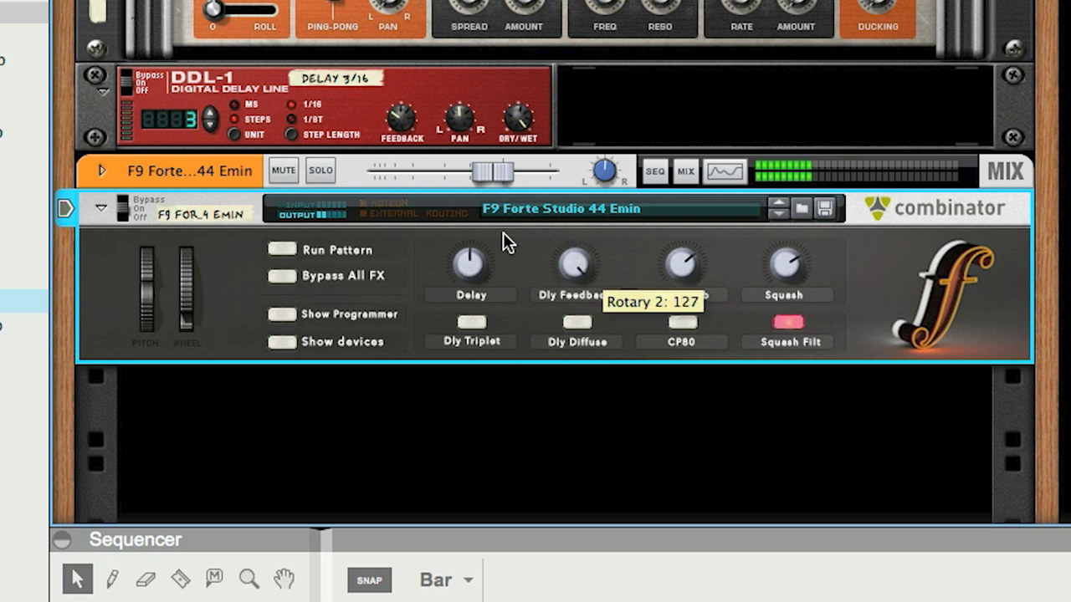
drag(578, 254, 563, 320)
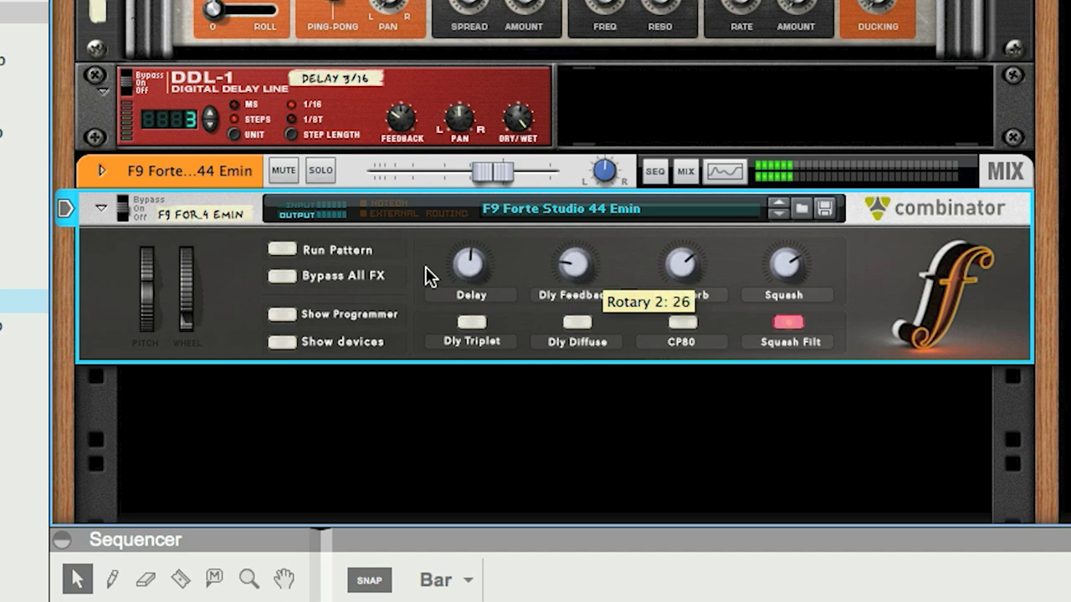
drag(468, 258, 468, 268)
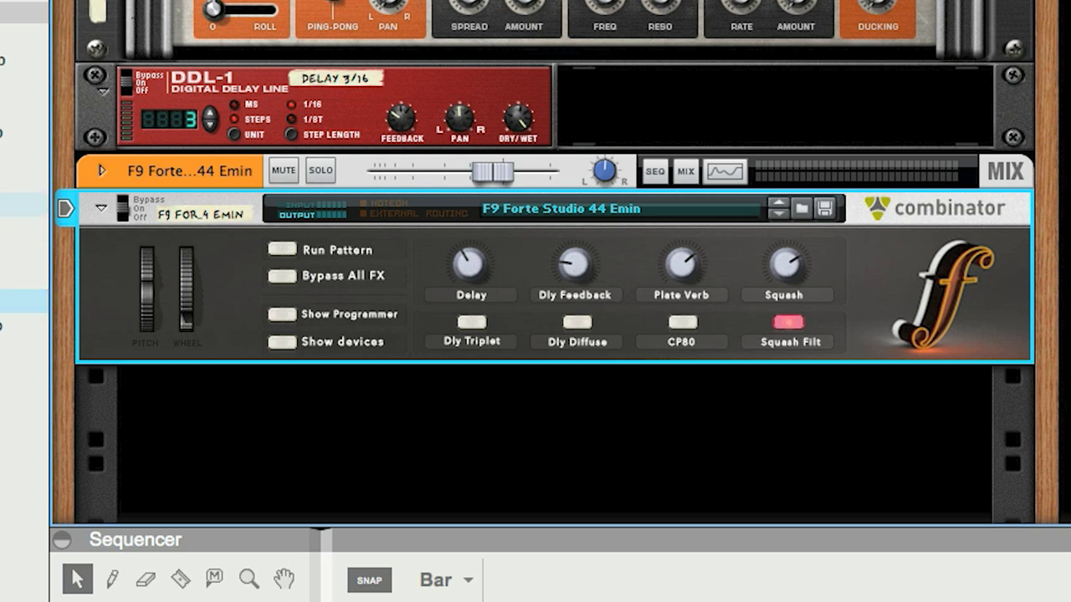
click(16, 204)
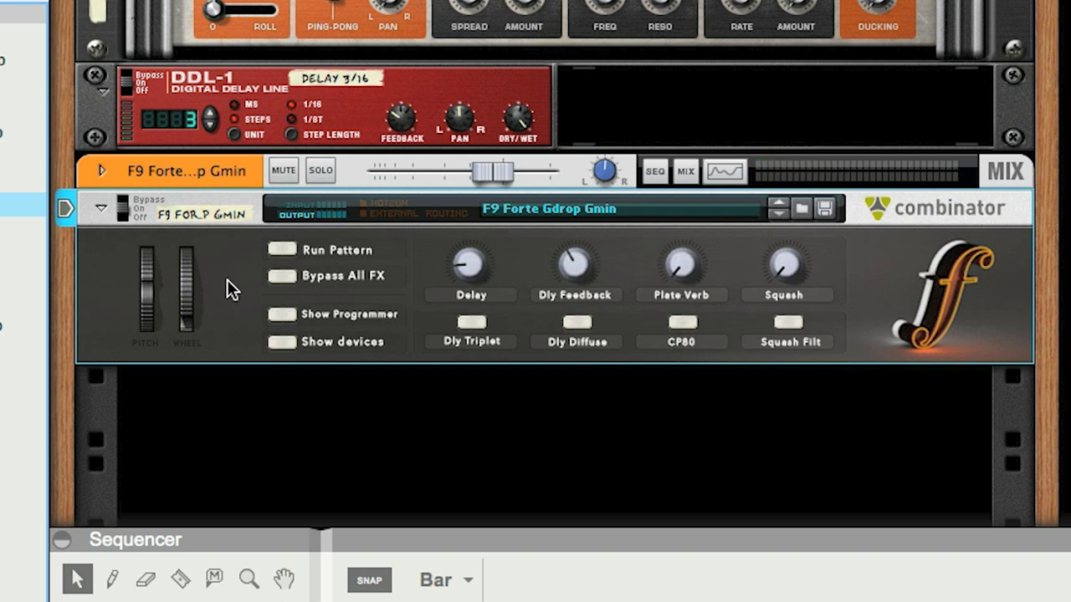
Step: Load the F9 Forte Alabama Gmaj patch from Reason's browser
click(24, 84)
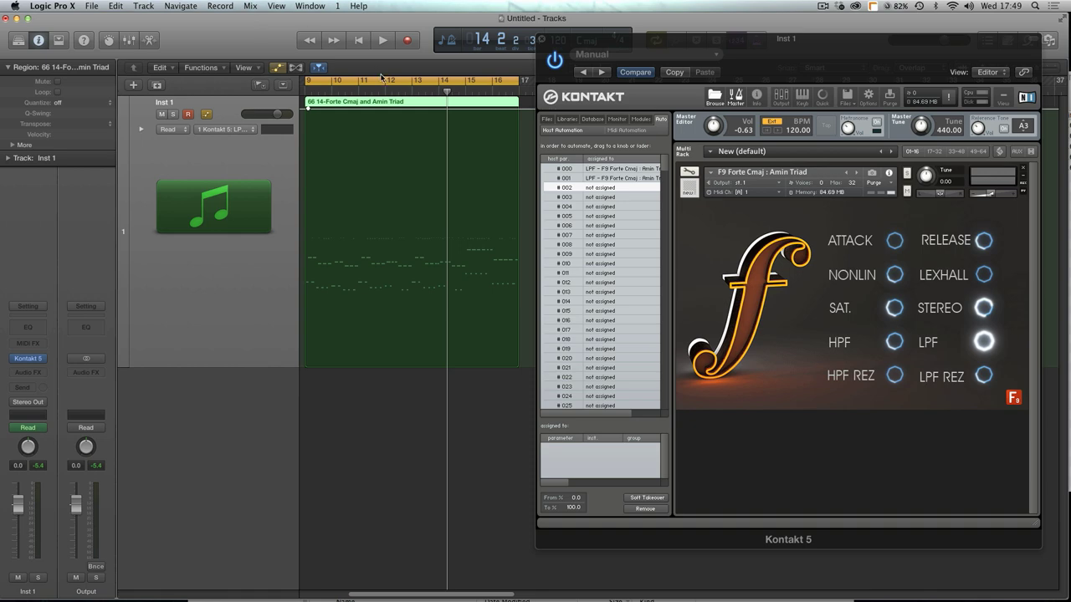
click(568, 118)
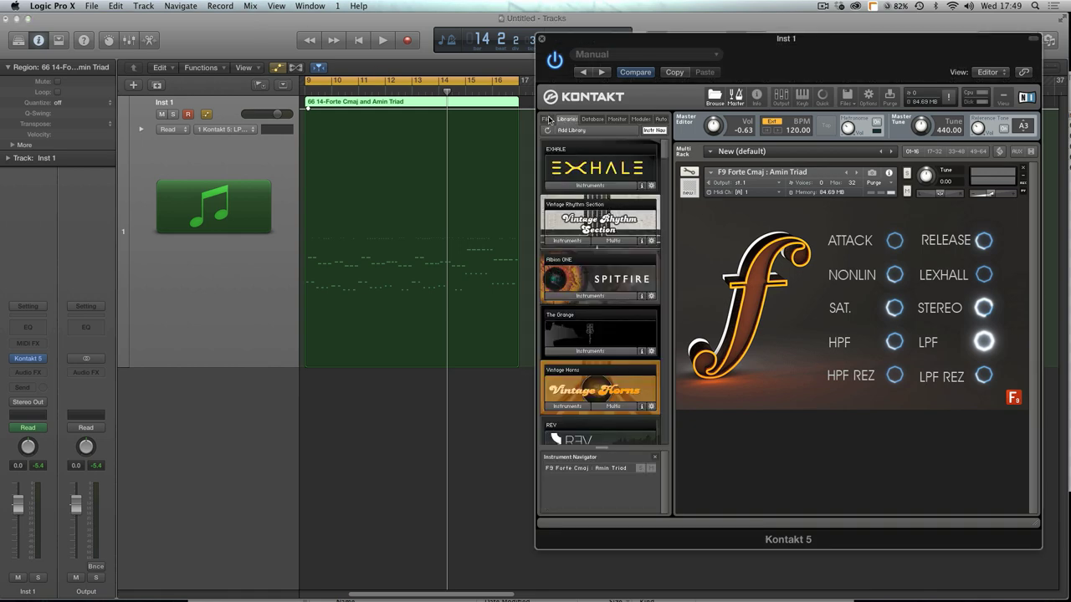
click(548, 119)
click(568, 119)
click(549, 120)
click(562, 120)
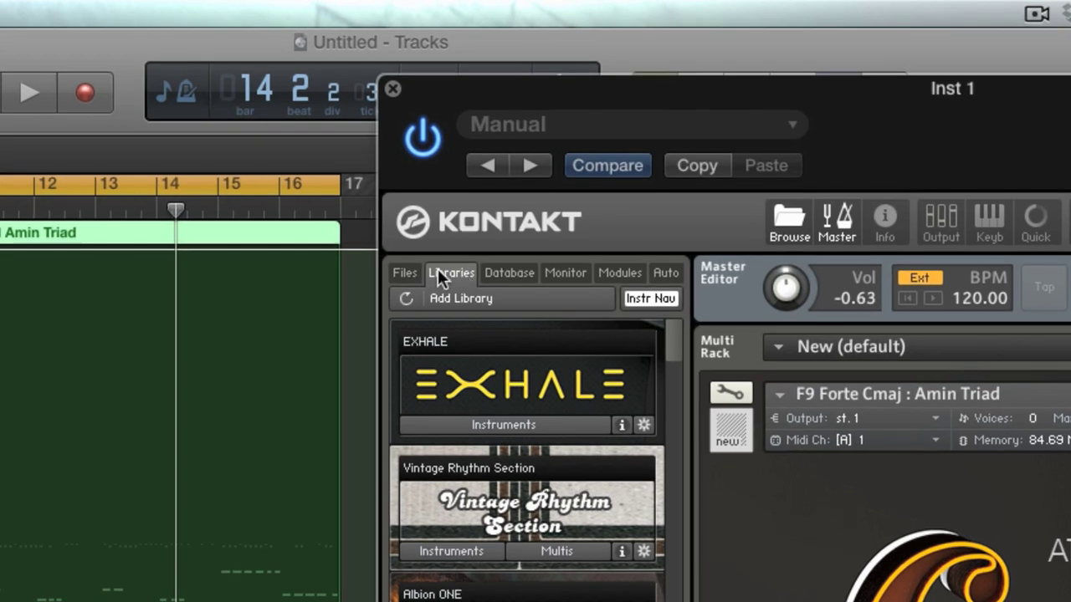
click(403, 270)
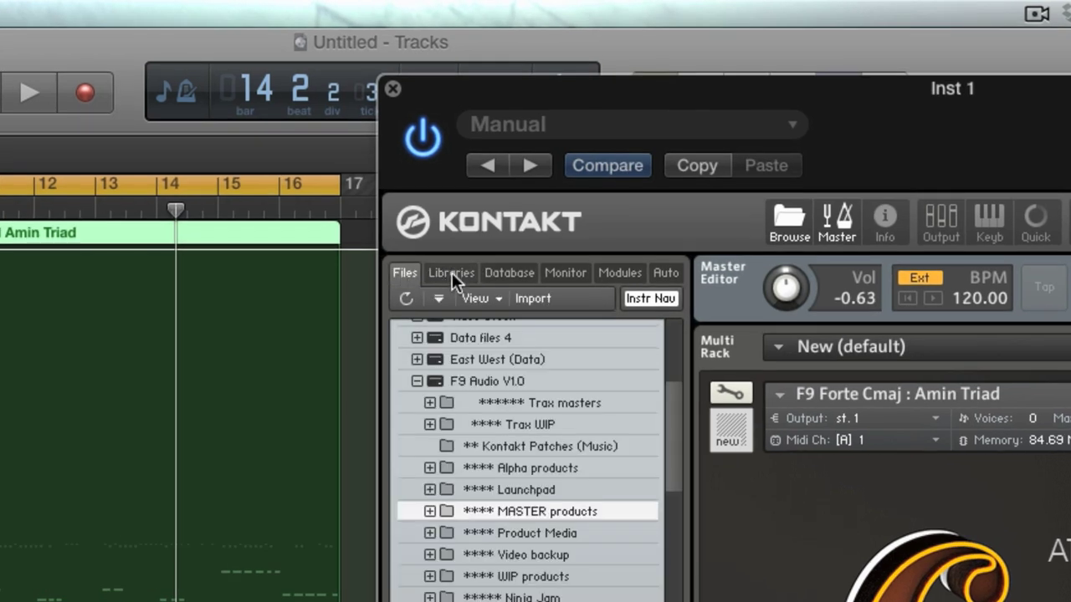
click(452, 272)
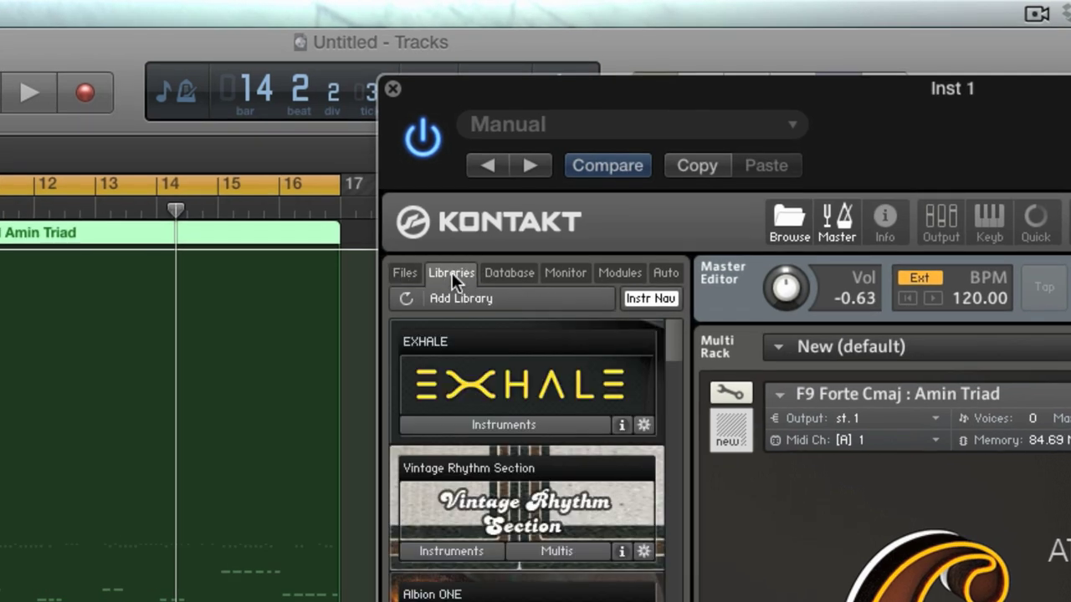
click(665, 274)
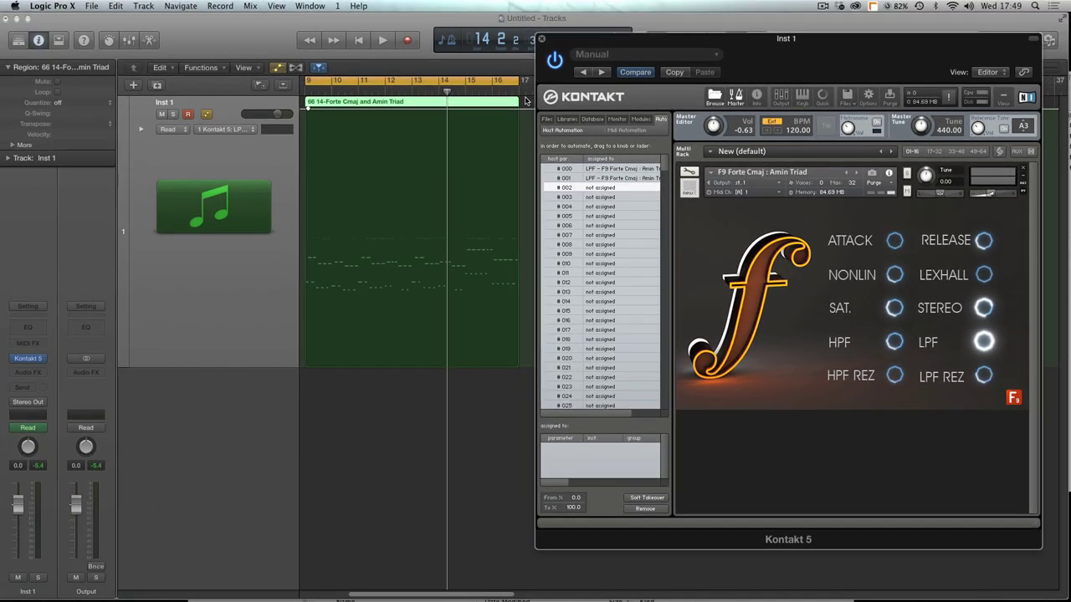
Step: Play the chords from bar 9, then assign Kontakt host parameter #002 to the LPF knob
click(525, 100)
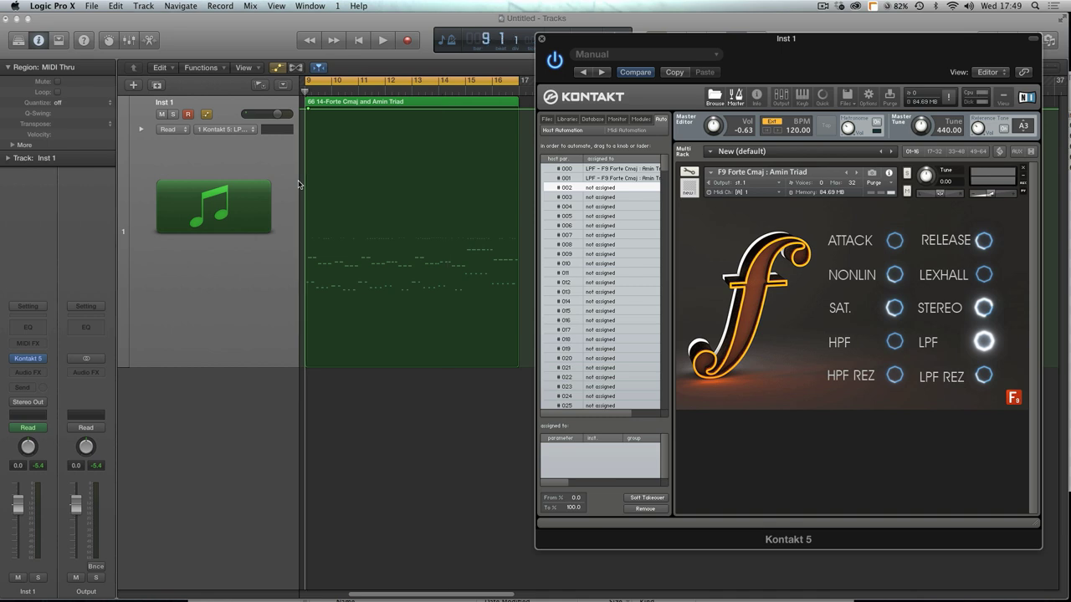
key(space)
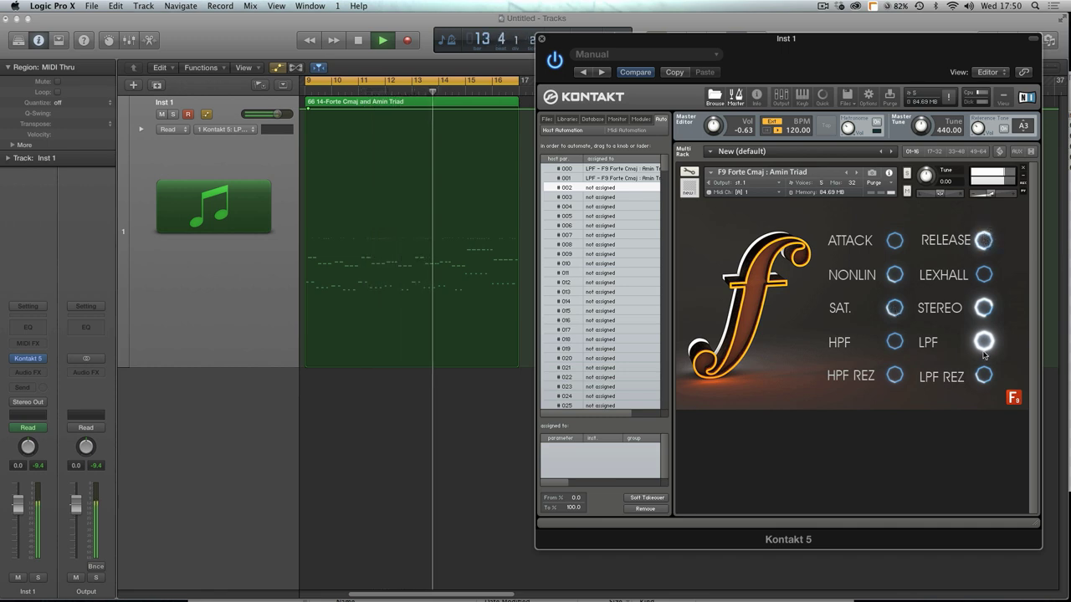
key(space)
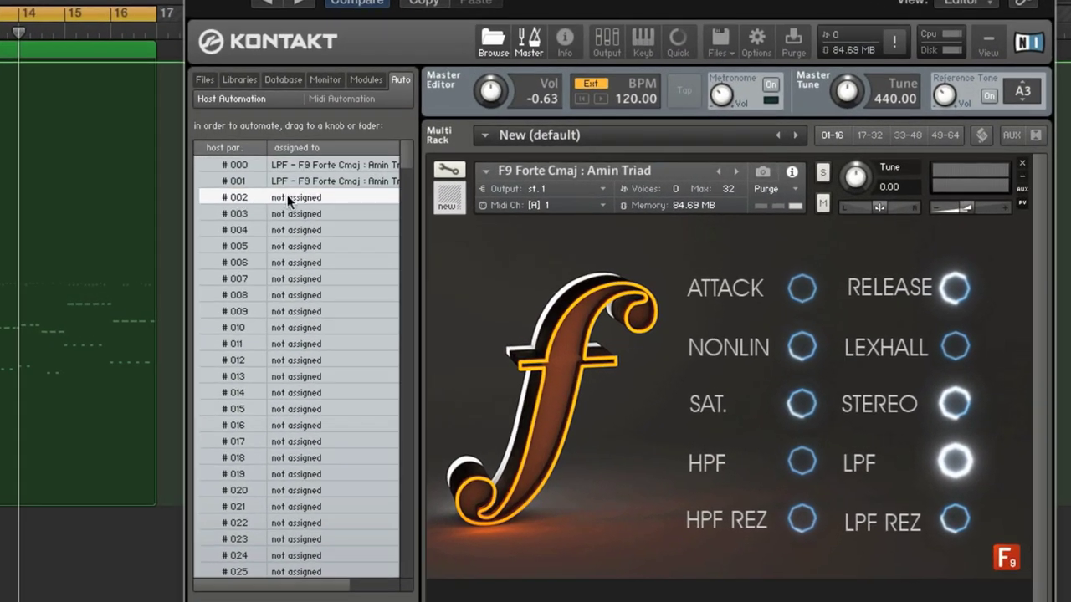
drag(288, 199, 953, 461)
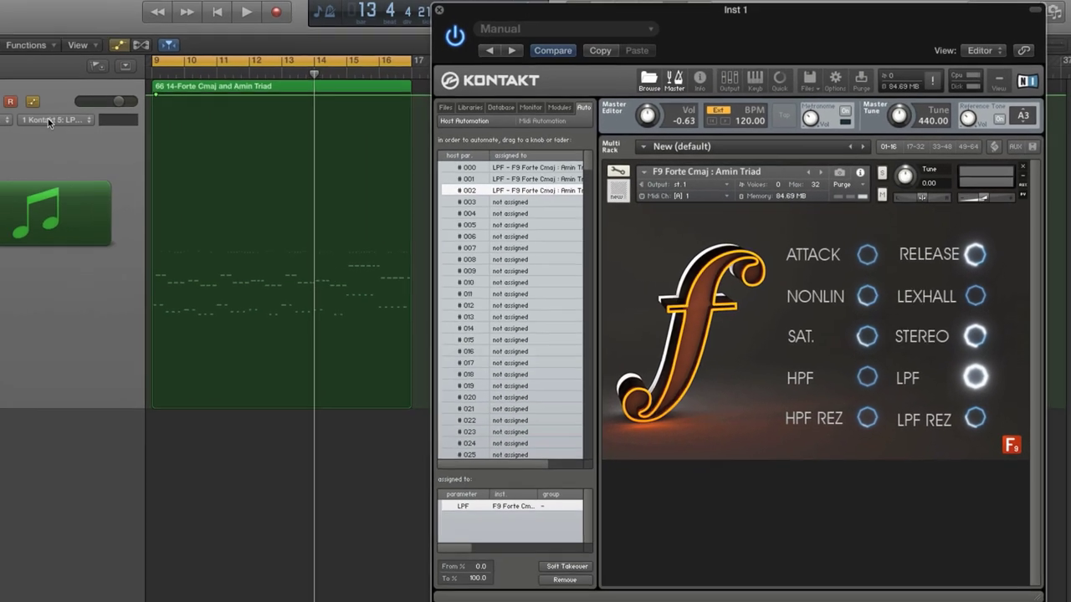
Step: Set Inst 1's automation to Kontakt 5's 'LPF - F9 Forte Cmaj : Amin Triad'
click(207, 128)
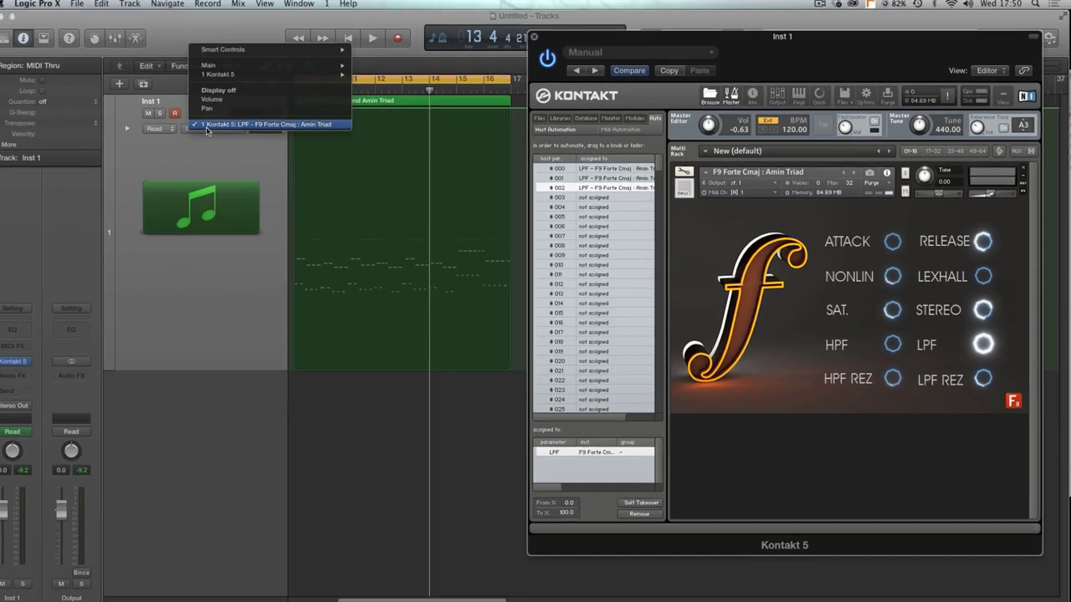
mouse_move(220, 74)
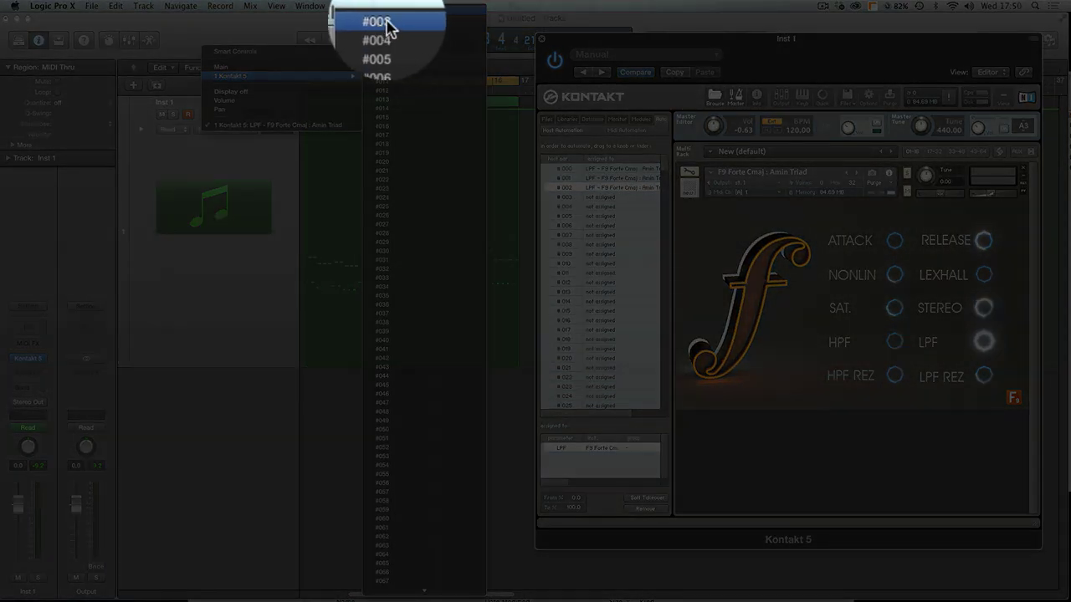
scroll(410, 502, down, 15)
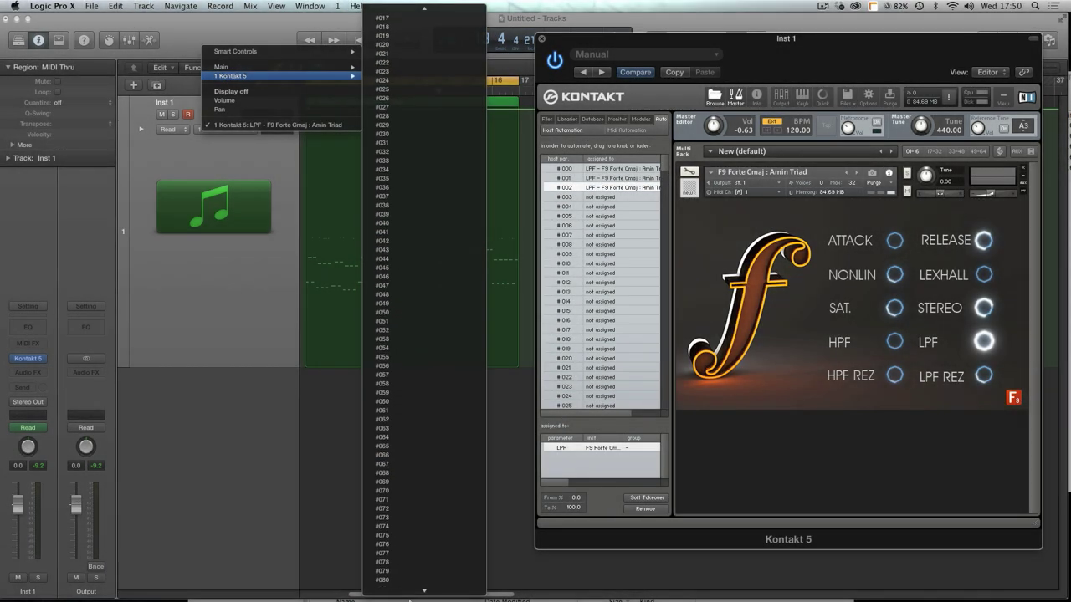
scroll(410, 600, down, 20)
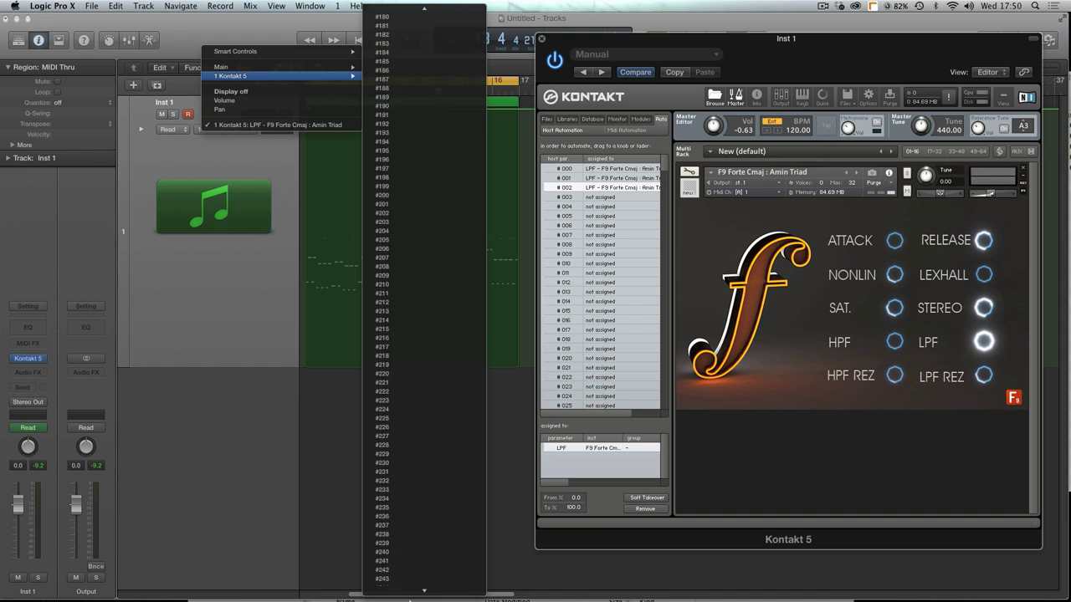
scroll(410, 600, down, 12)
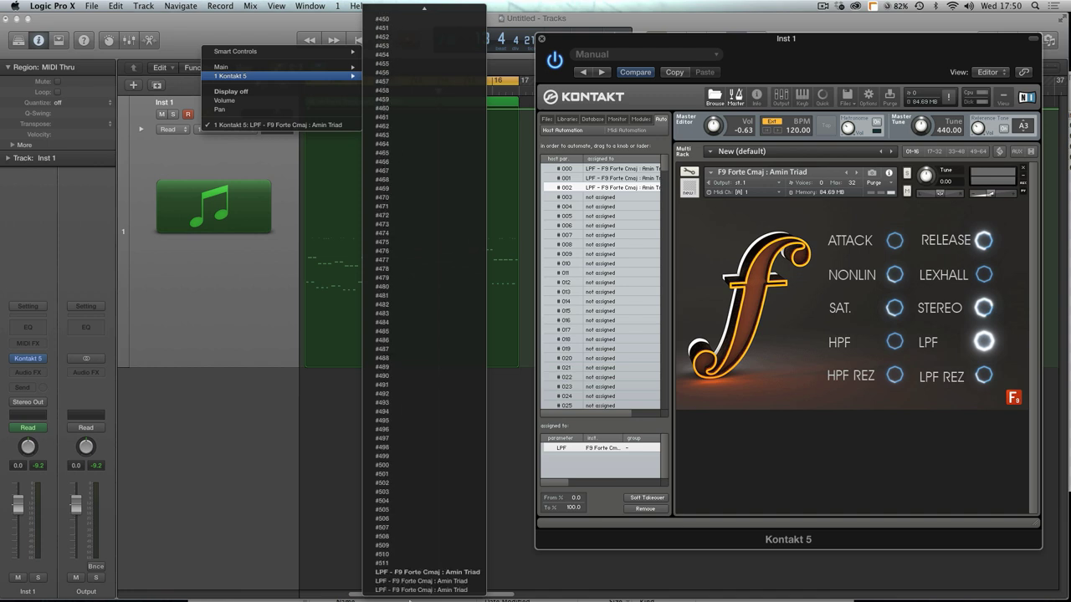
click(418, 591)
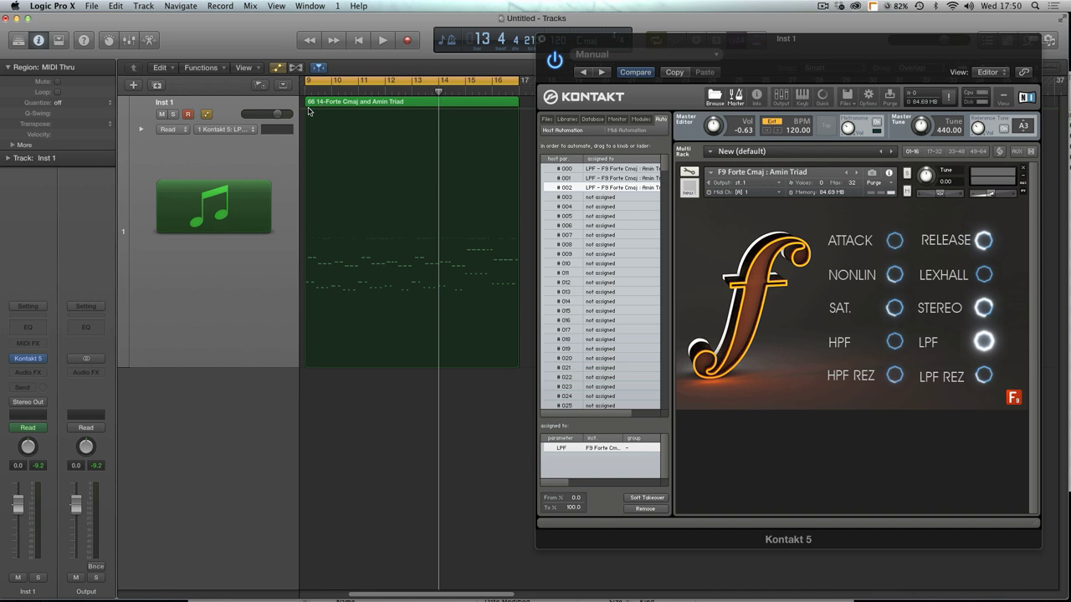
Step: Draw a V-shaped LPF curve dipping low mid-region and rising to the top at the end
click(309, 110)
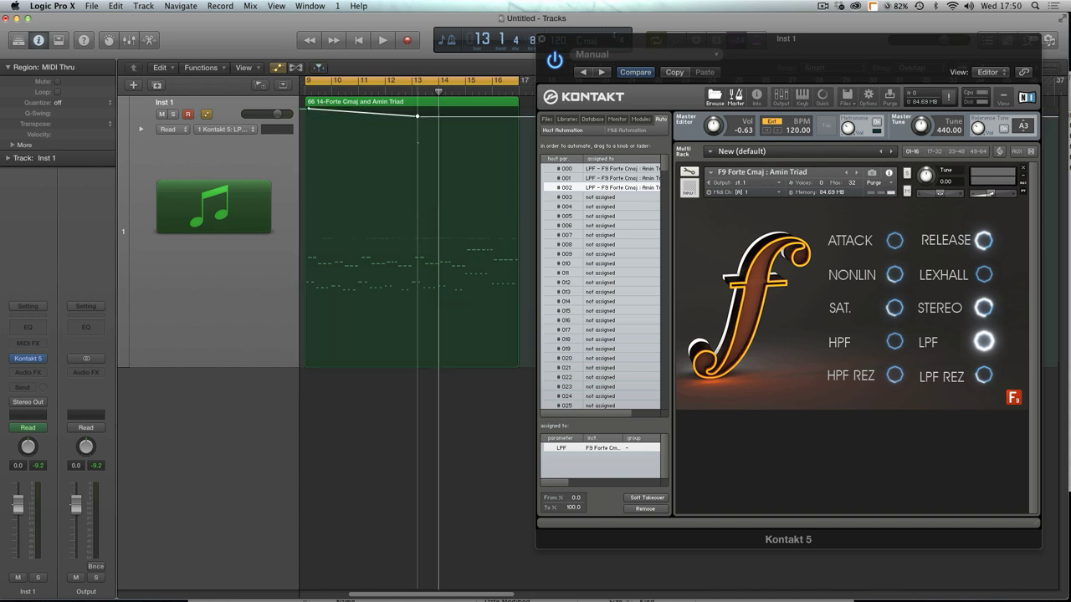
drag(437, 327, 451, 328)
key(space)
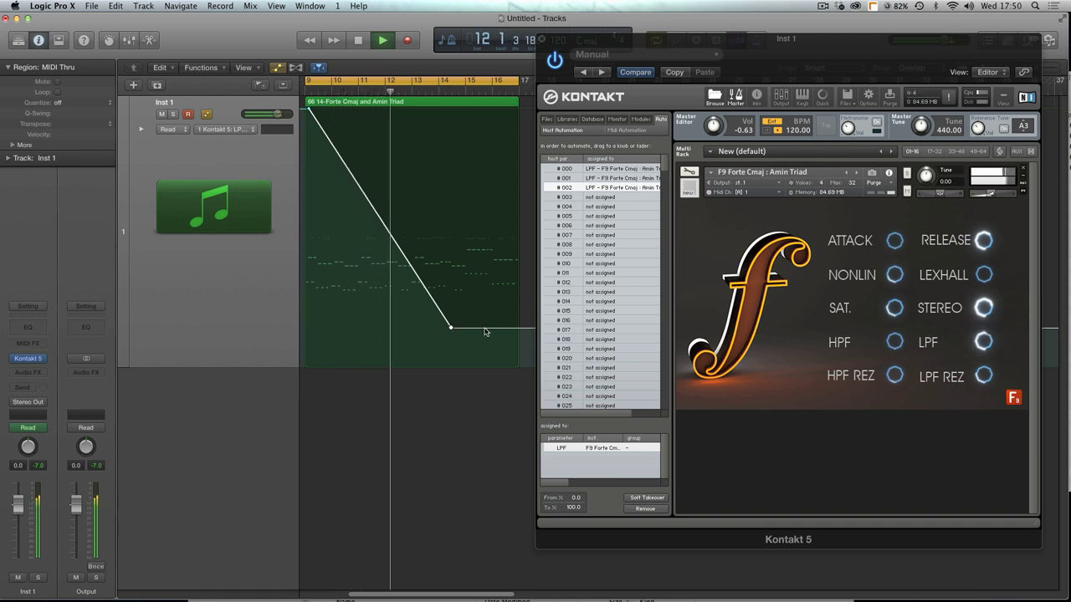
drag(485, 326, 505, 115)
drag(452, 326, 429, 314)
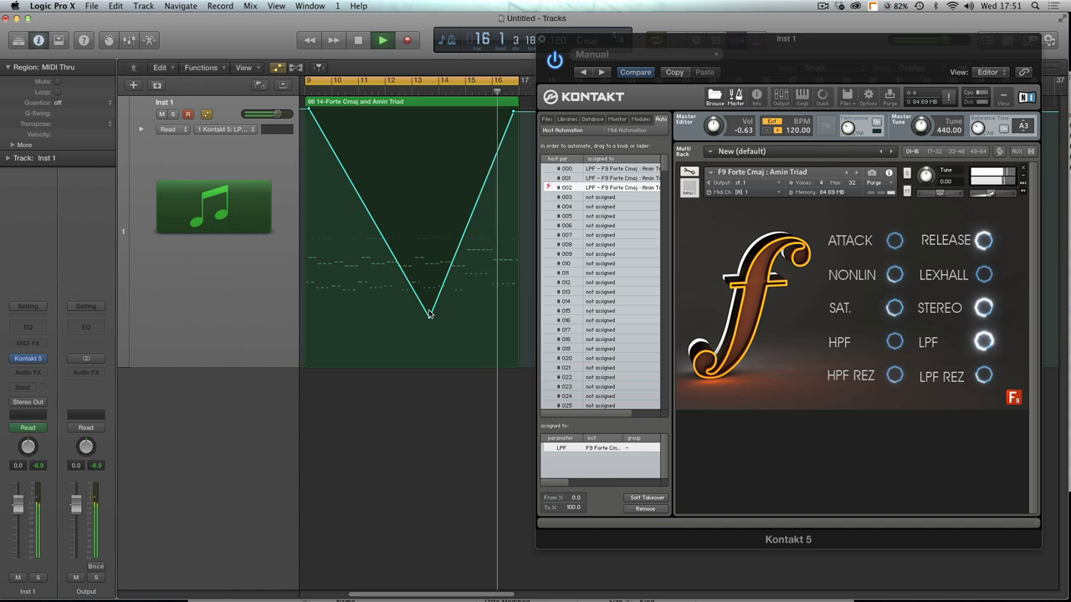
key(space)
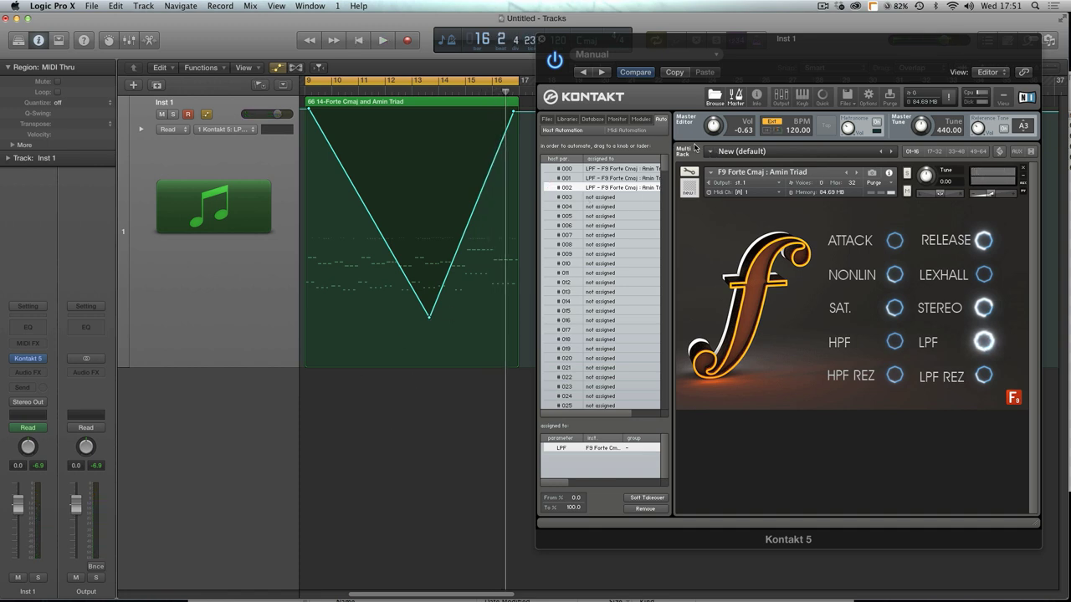
drag(736, 72, 716, 66)
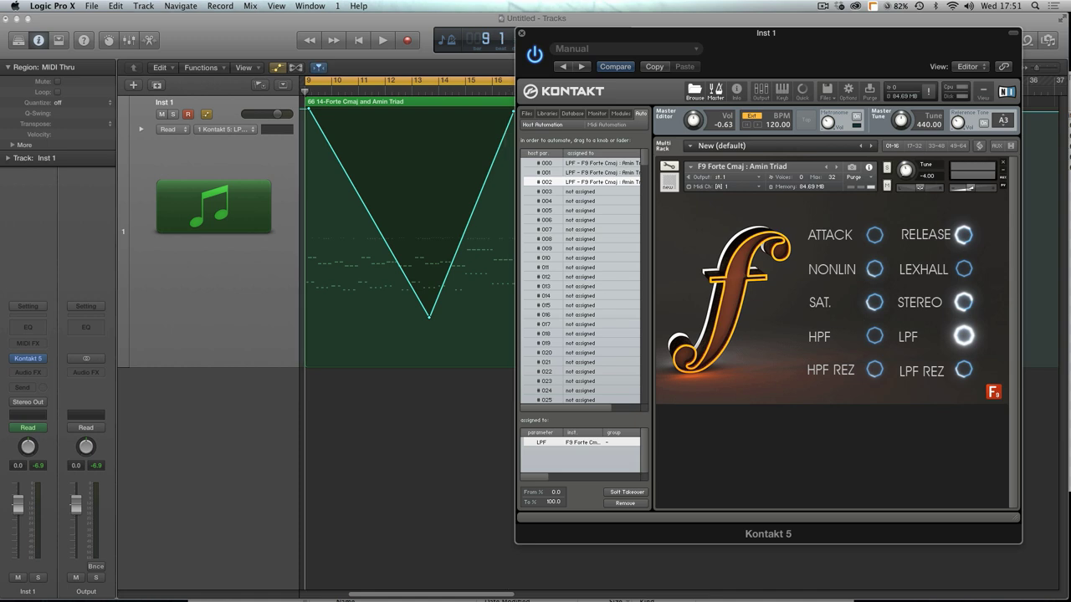
Step: Audition the filter sweep, then raise the low point to flatten LPF automation at the top
key(space)
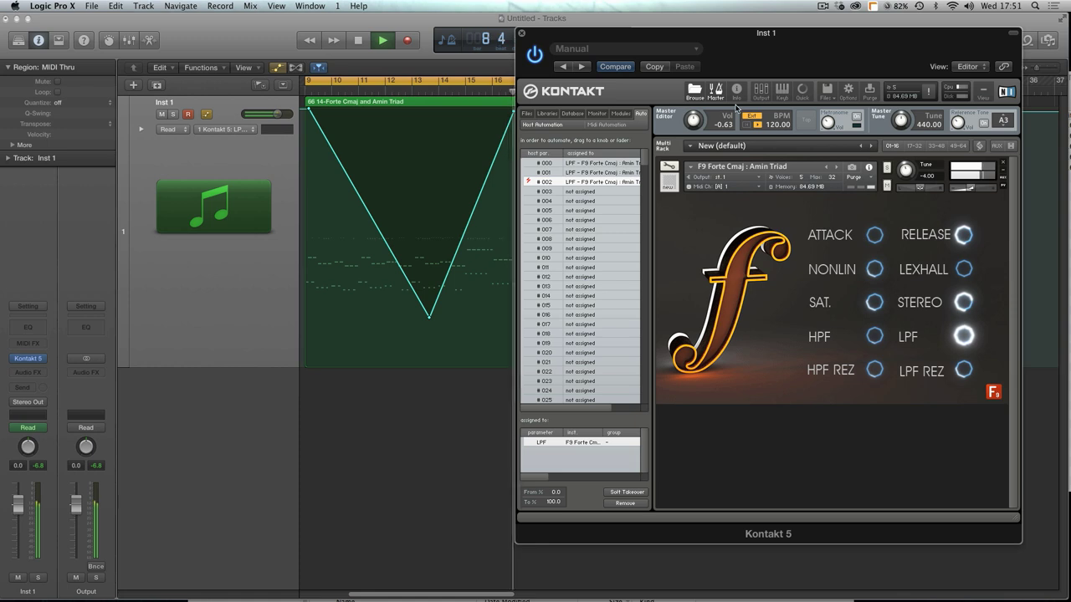
key(space)
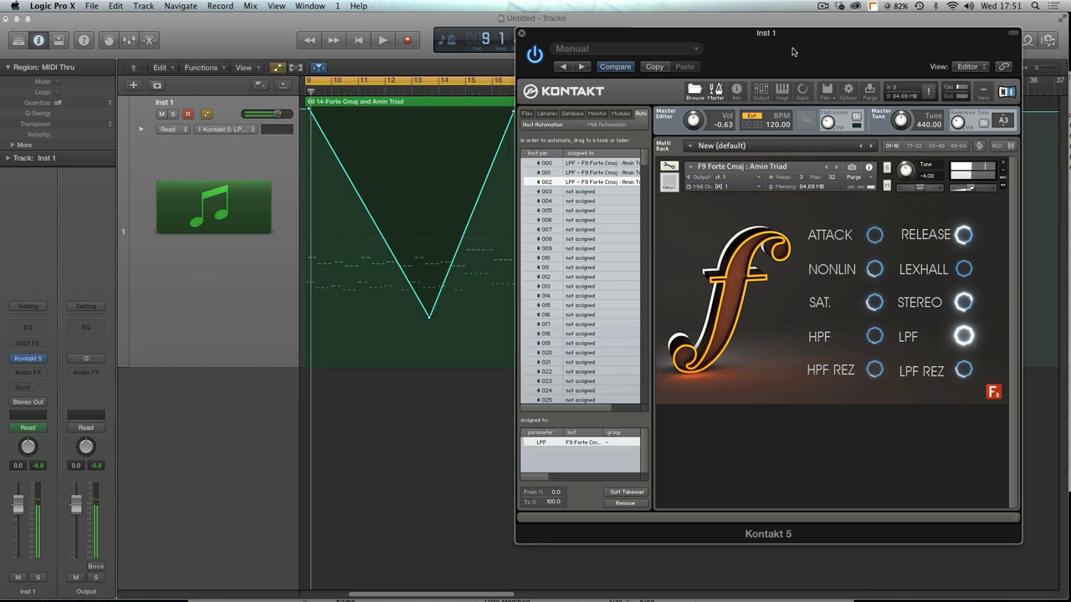
drag(794, 53, 766, 54)
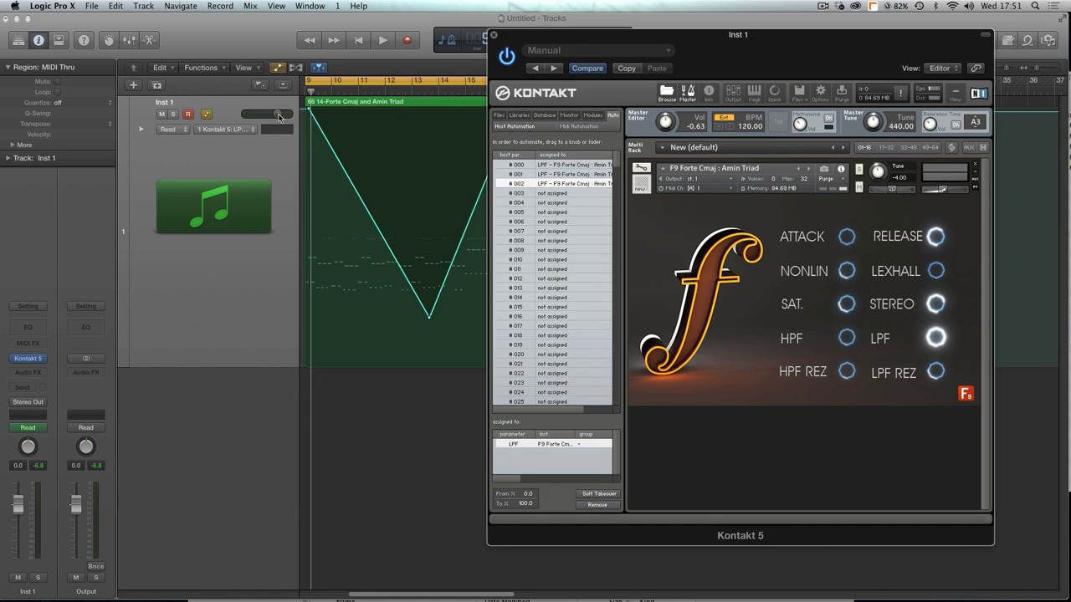
drag(429, 316, 429, 107)
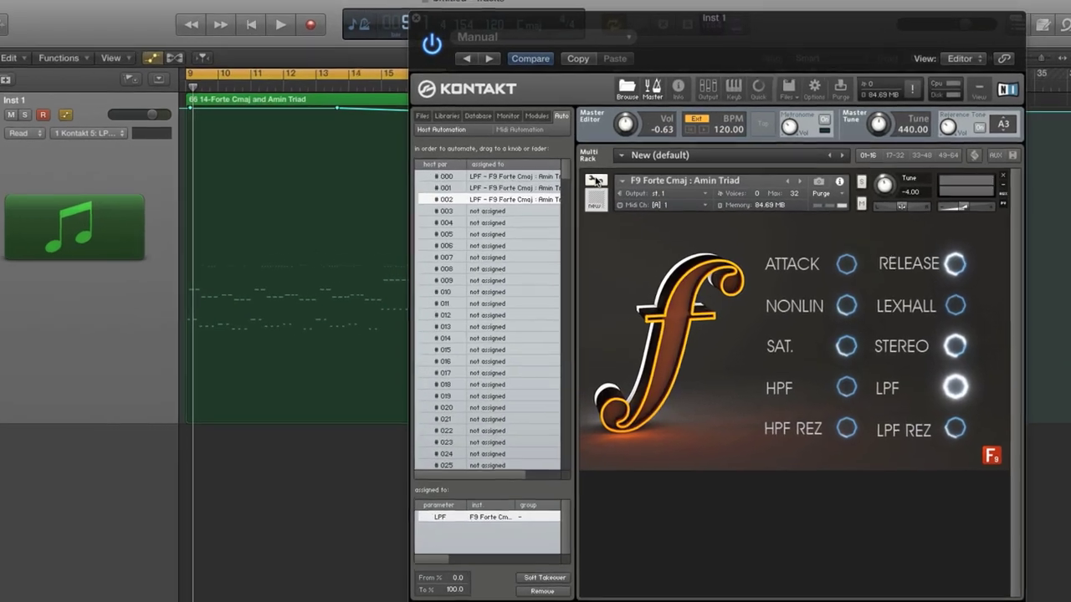
Step: In Kontakt's Instrument Edit Mode, set the Forte source mode to S1200 machine
click(632, 171)
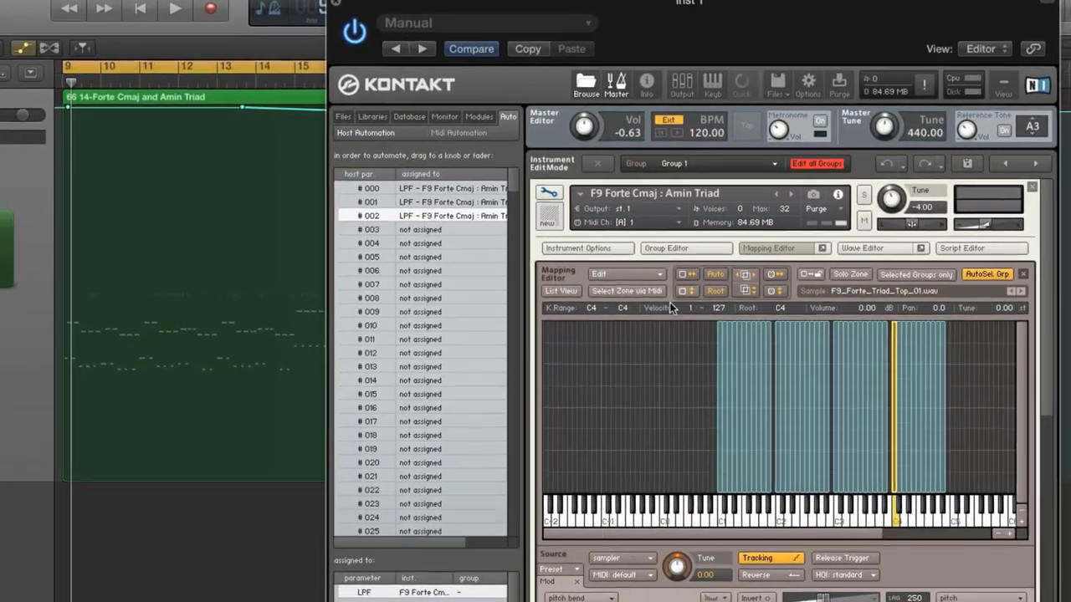
scroll(670, 302, down, 6)
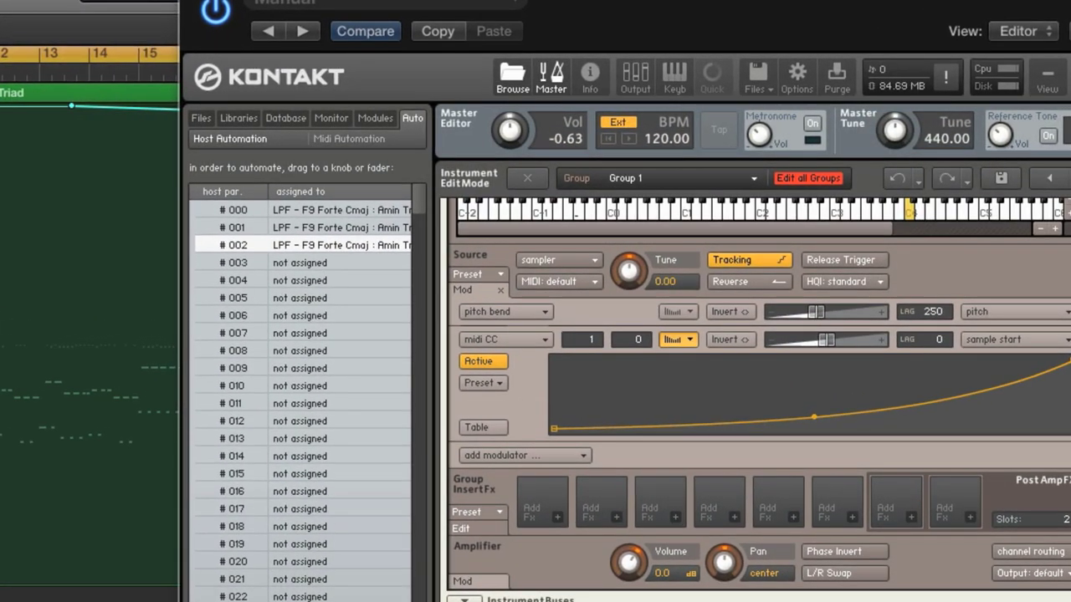
scroll(628, 352, up, 3)
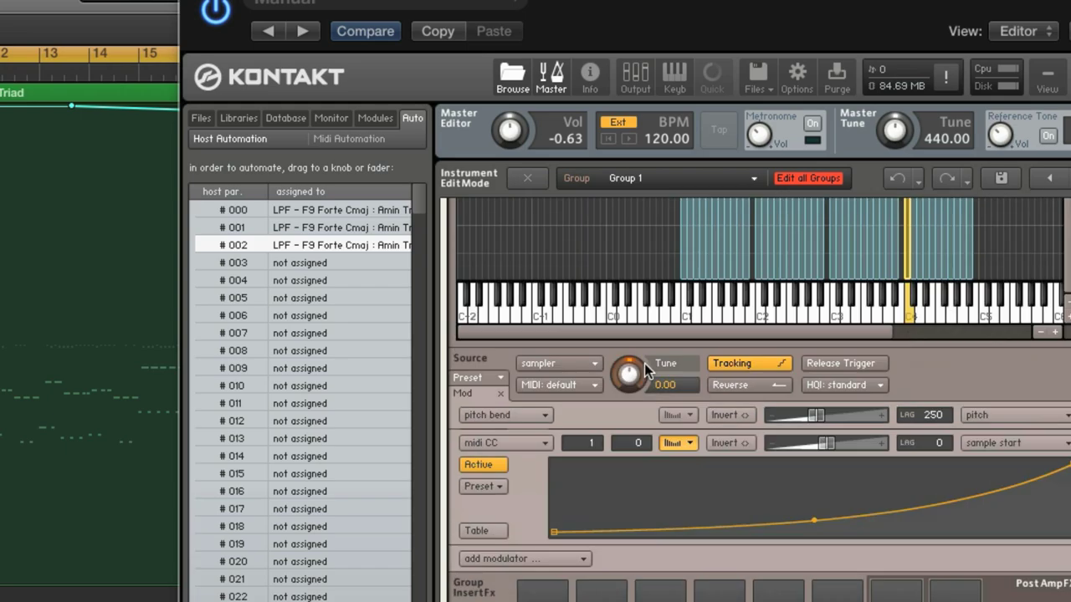
click(561, 362)
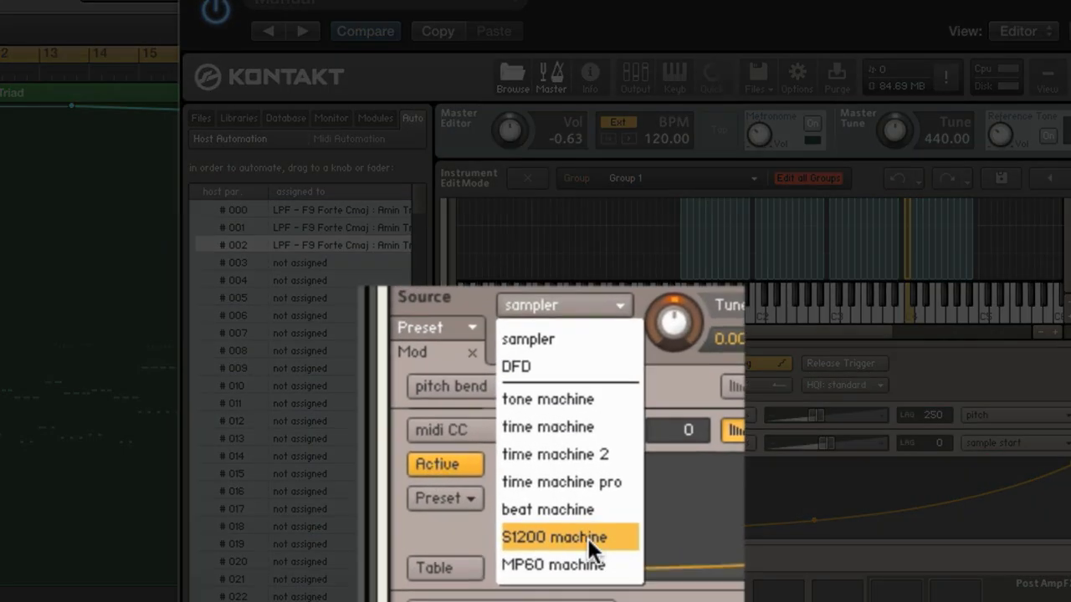
click(577, 539)
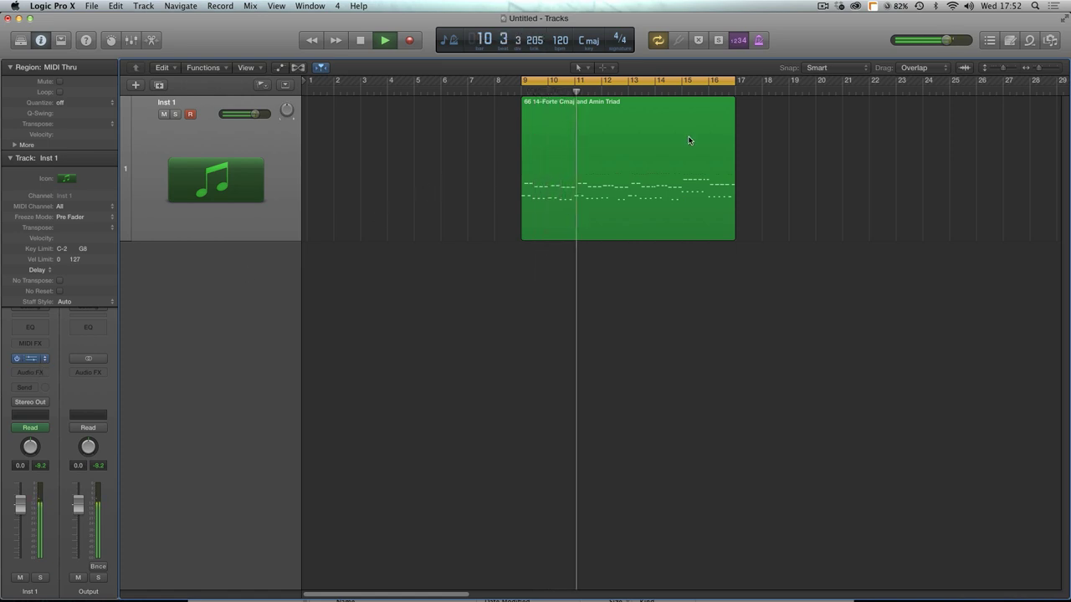
Step: Reopen Kontakt's performance panel, set Tune to -8.00 and switch on the HPF
key(v)
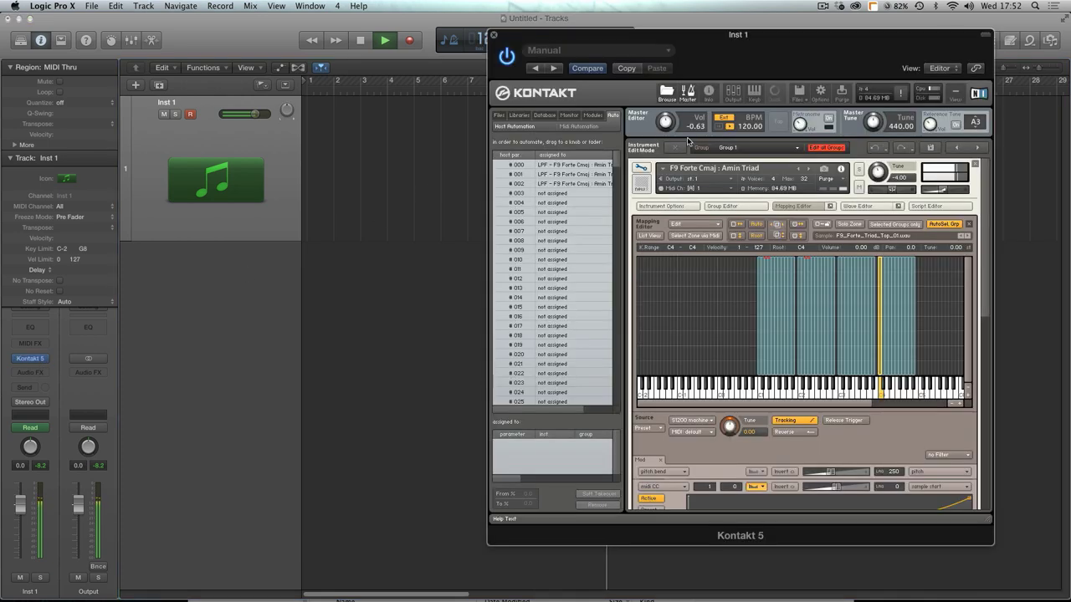
click(677, 149)
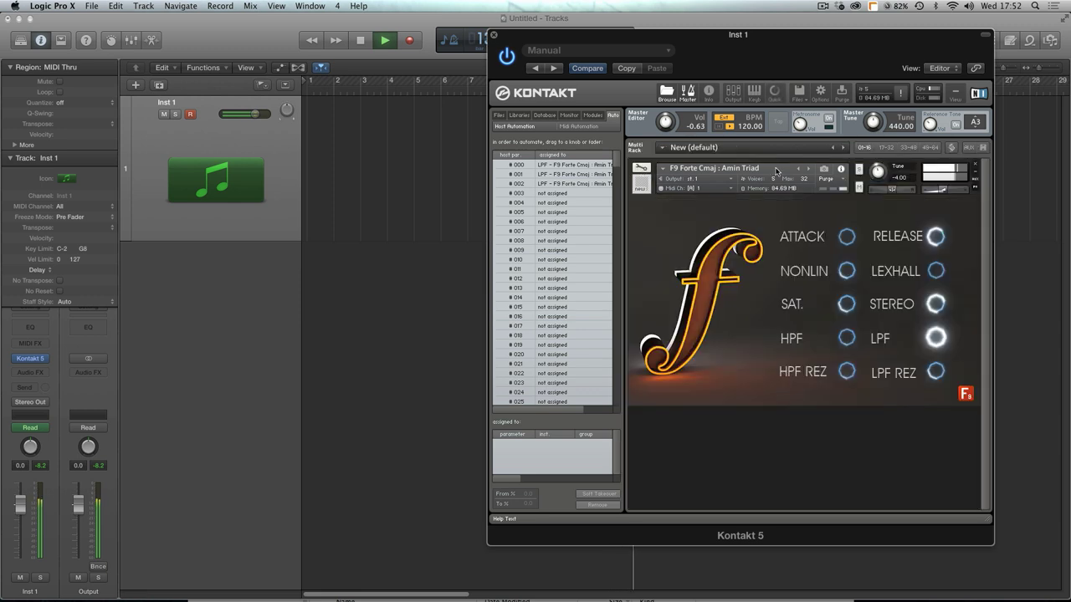
key(space)
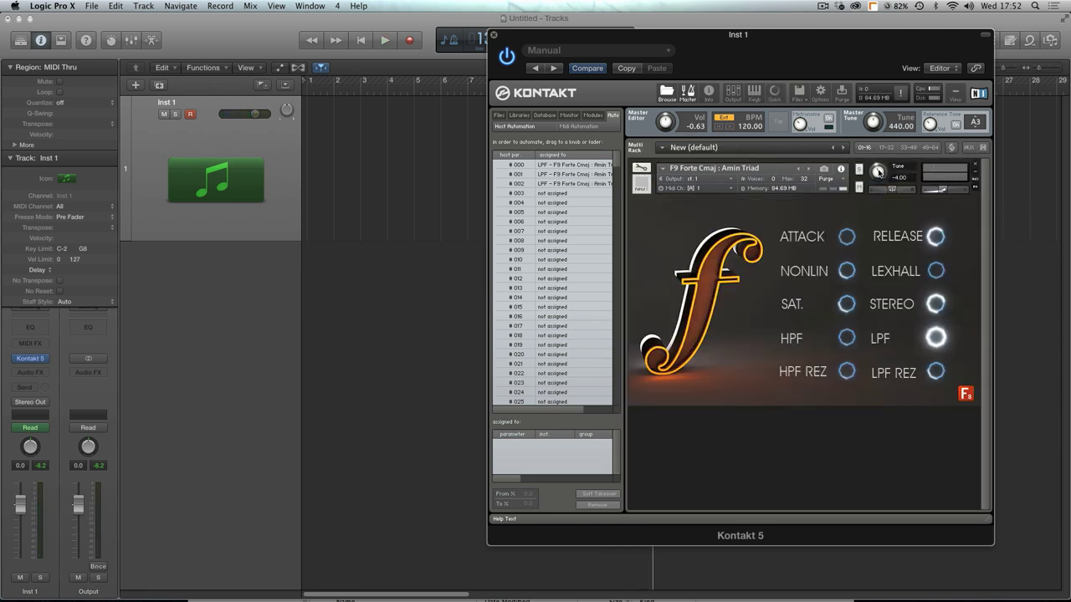
drag(877, 171, 876, 163)
drag(794, 38, 786, 52)
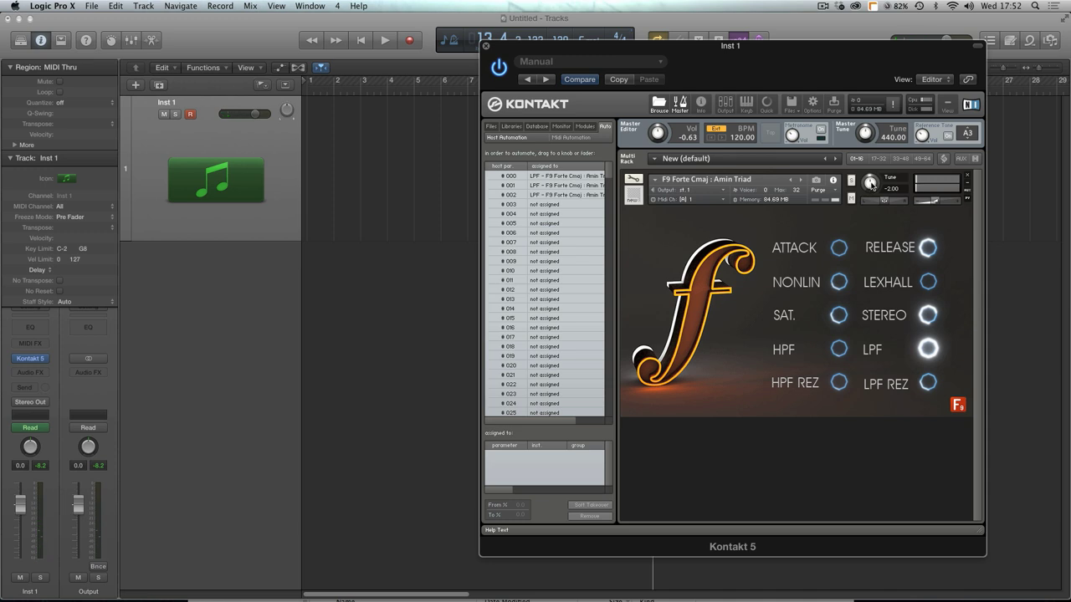
drag(868, 188, 870, 195)
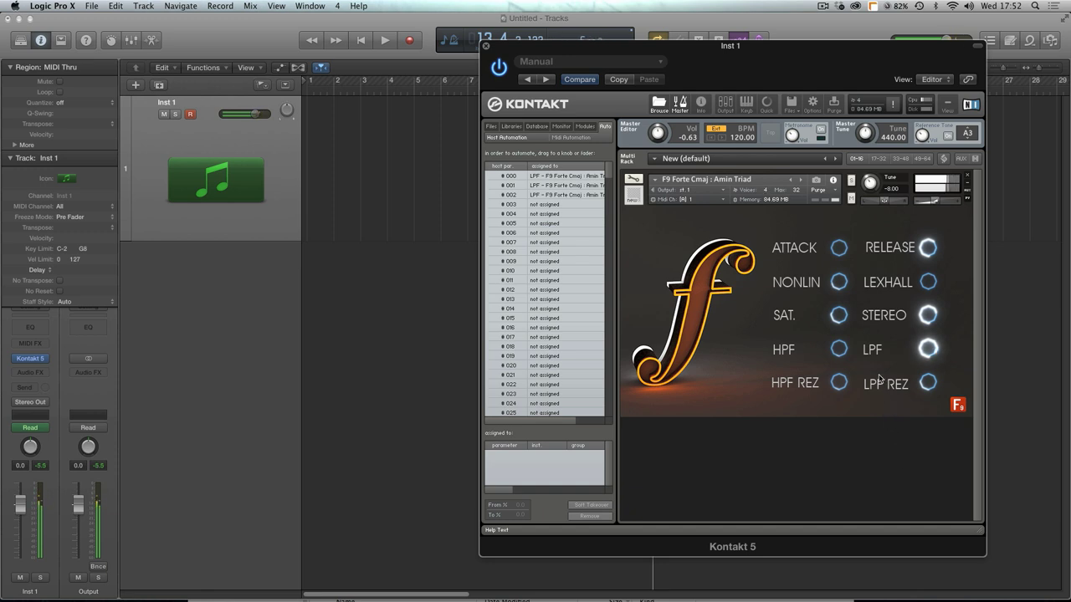
click(839, 345)
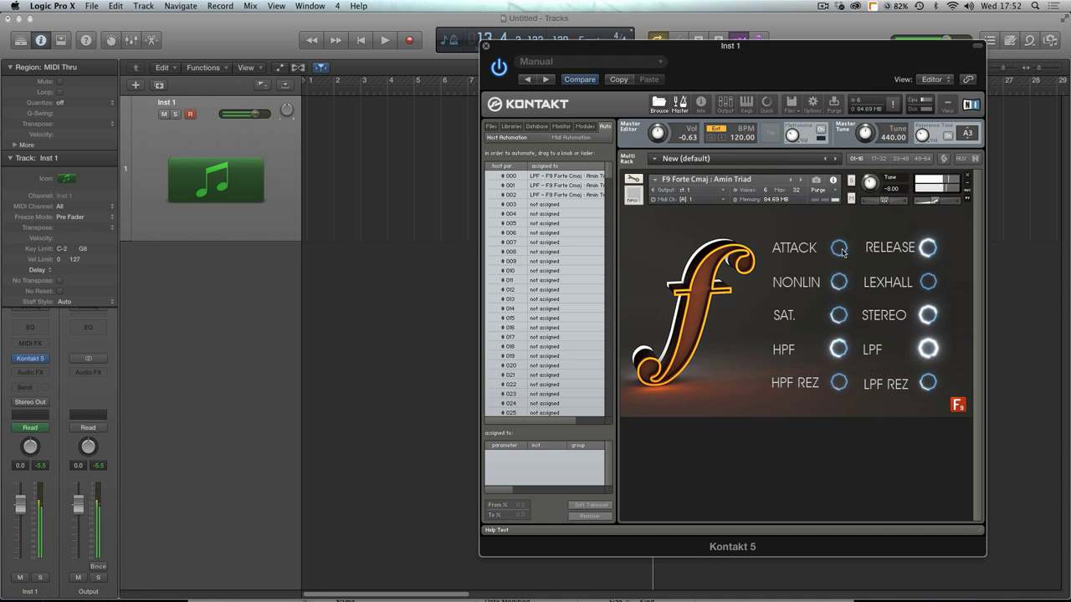